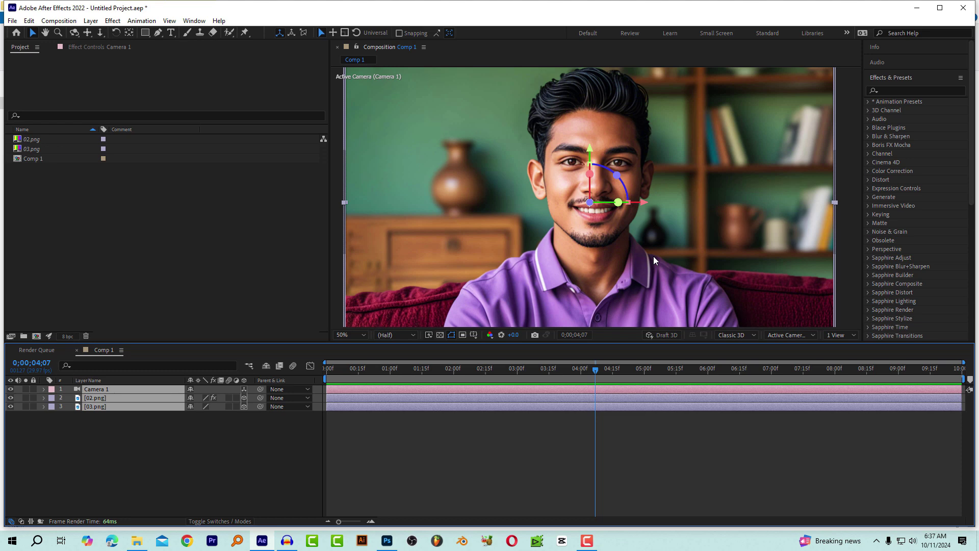
# - Switch to Photoshop and open the image 01 from the PUPPET ANIMATION folder
pyautogui.hotkey('alt', 'Tab')
pyautogui.click(214, 151)
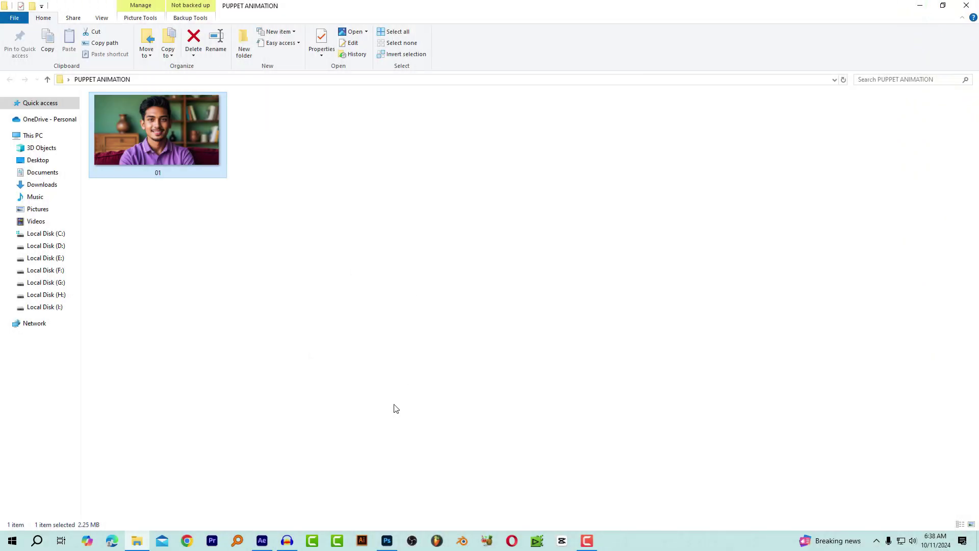
pyautogui.click(387, 541)
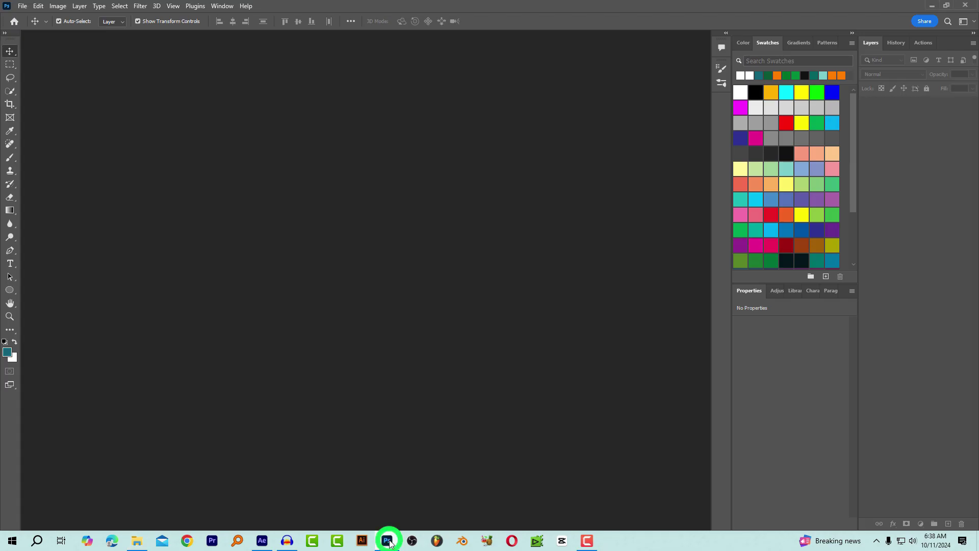
pyautogui.click(22, 7)
pyautogui.click(40, 26)
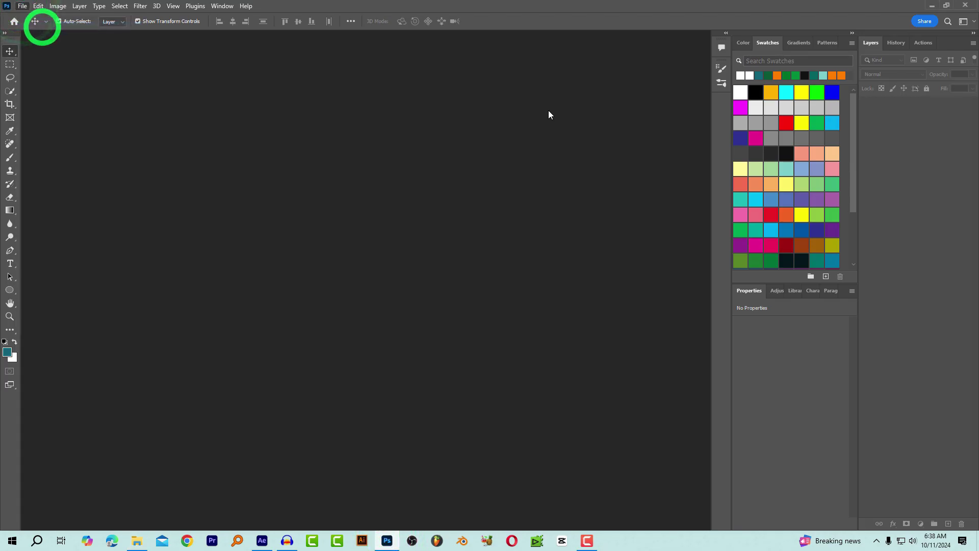
pyautogui.doubleClick(160, 89)
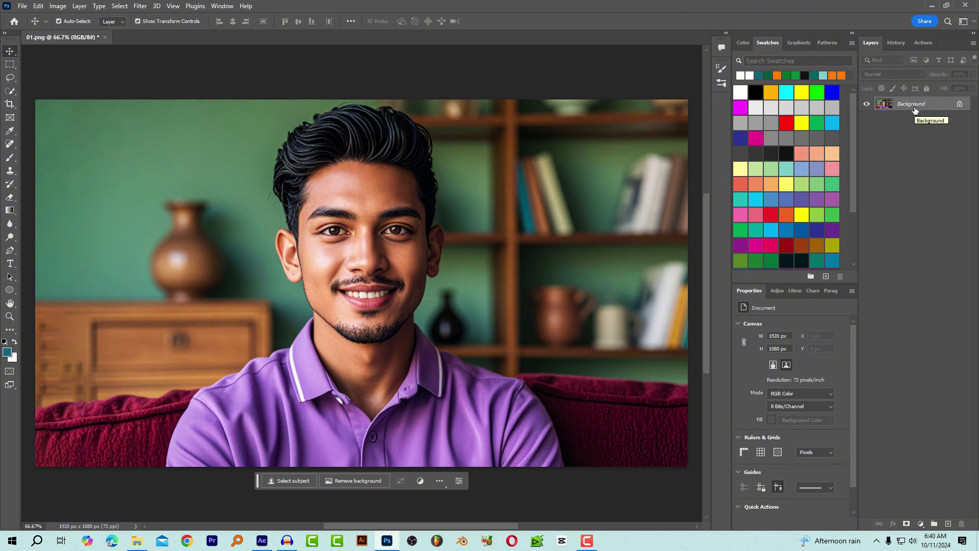
# - Duplicate the Background layer and select the man on the copy with Select Subject
pyautogui.hotkey('ctrl', 'j')
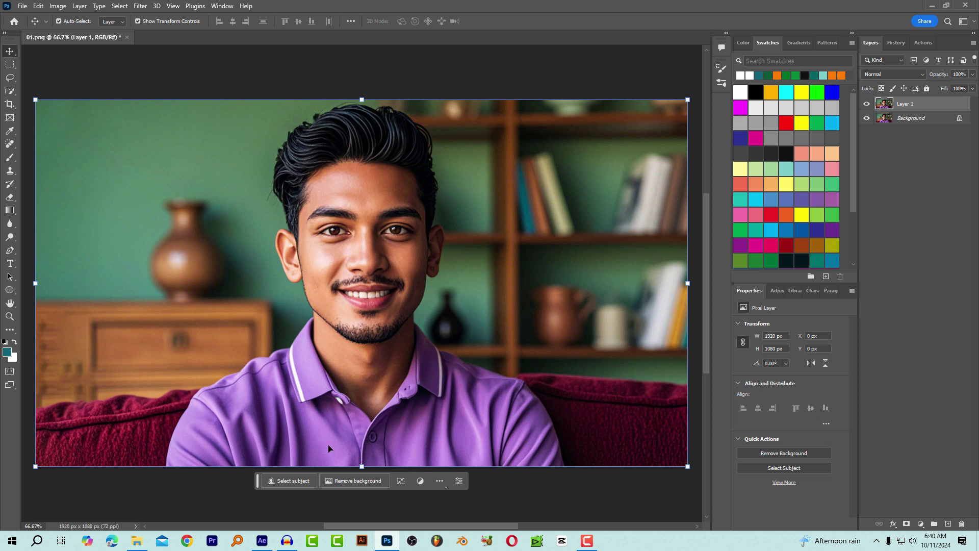
pyautogui.click(301, 482)
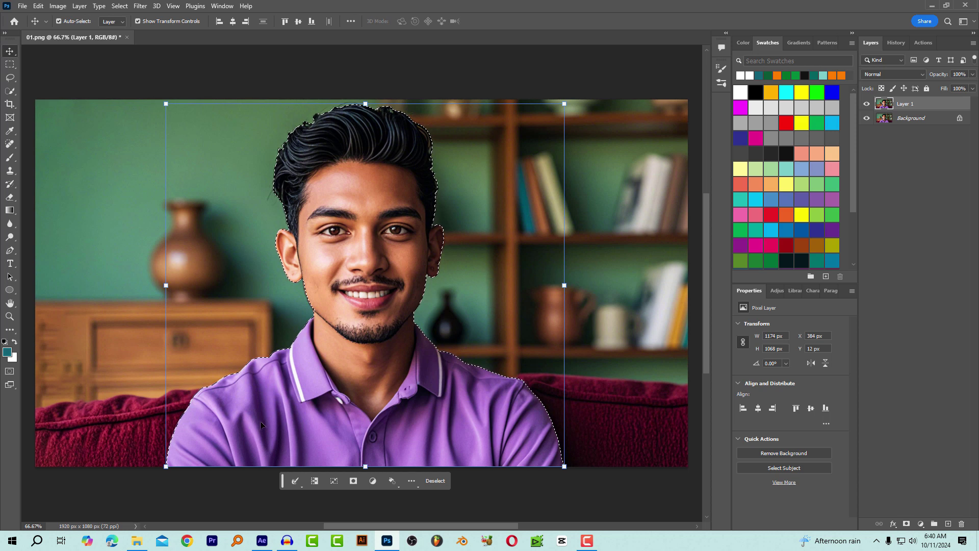
# - Add the sofa on both sides of the man to the selection with the Quick Selection tool and mask the layer with it
pyautogui.click(14, 94)
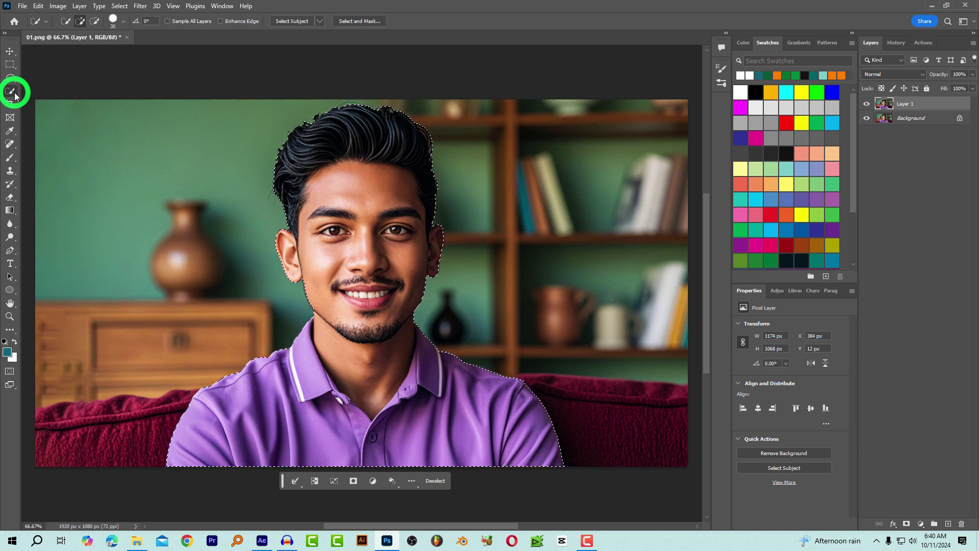
pyautogui.click(49, 101)
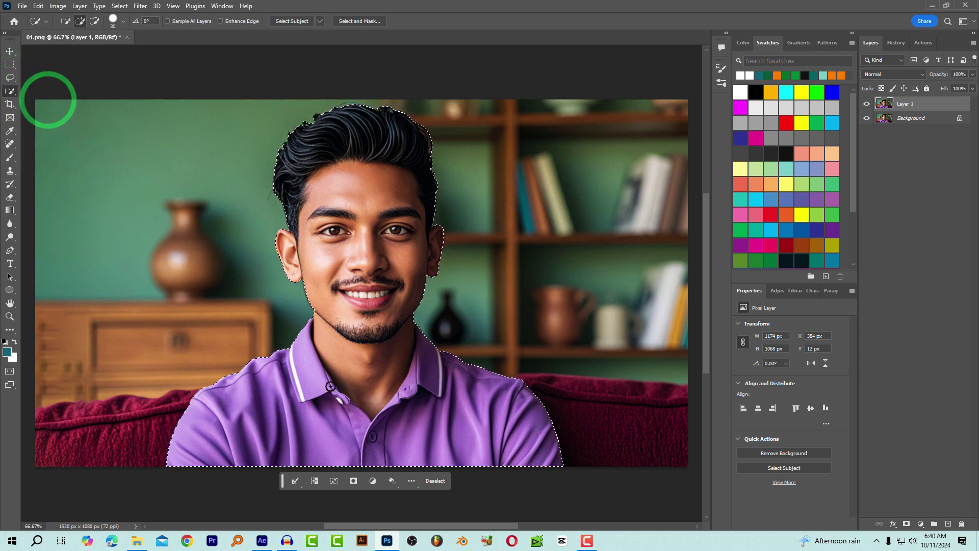
pyautogui.moveTo(252, 409)
pyautogui.mouseDown()
pyautogui.moveTo(43, 429)
pyautogui.moveTo(138, 414)
pyautogui.mouseUp()
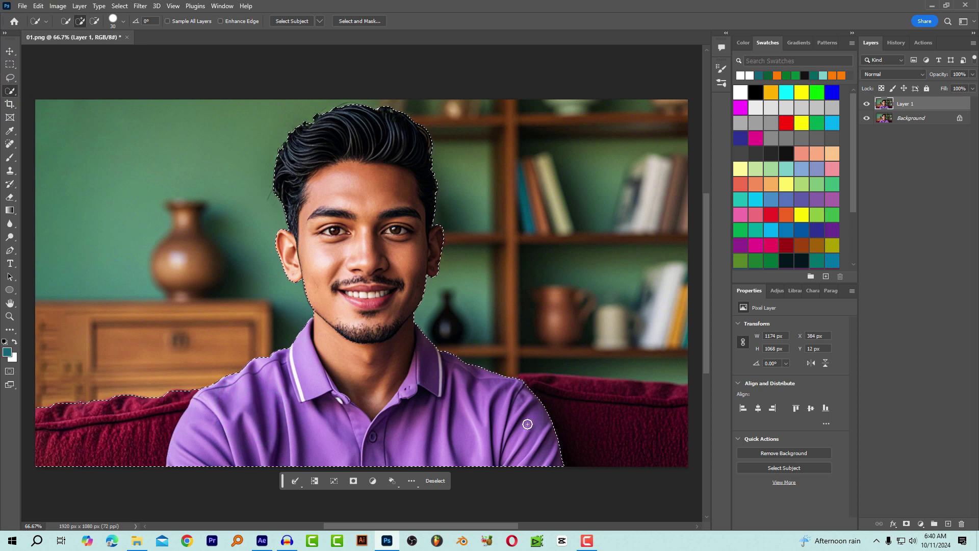
pyautogui.moveTo(562, 405); pyautogui.dragTo(648, 418)
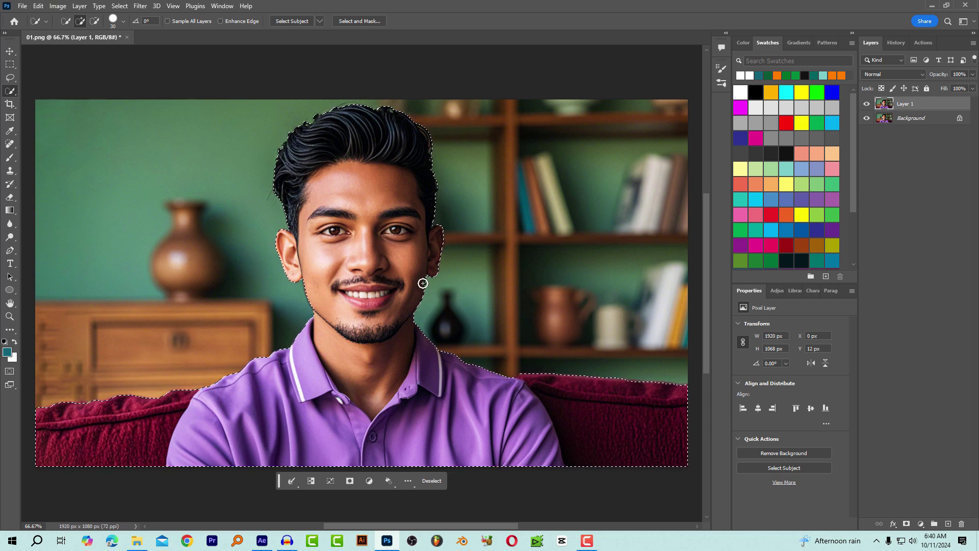
pyautogui.click(906, 524)
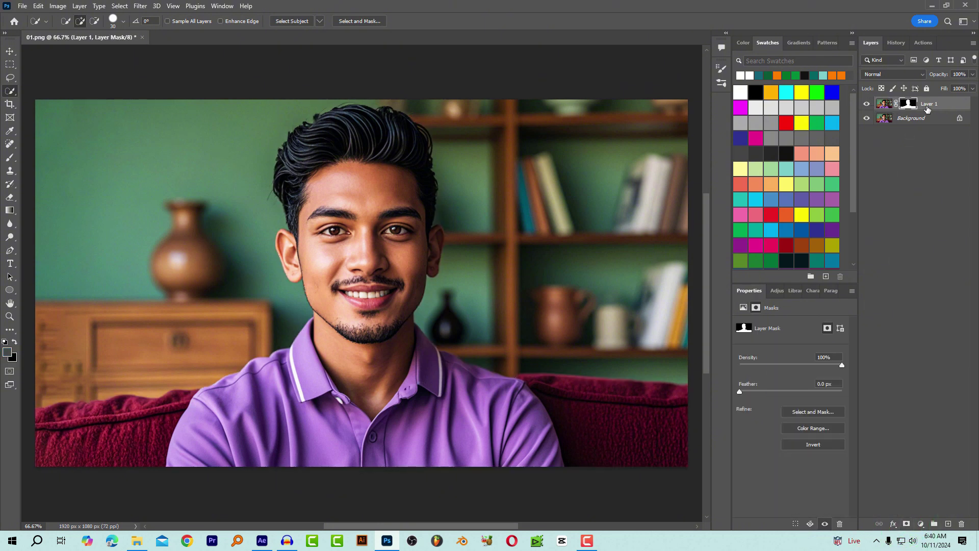
# - Hide Layer 1 and load its mask as a selection on the Background layer
pyautogui.click(867, 104)
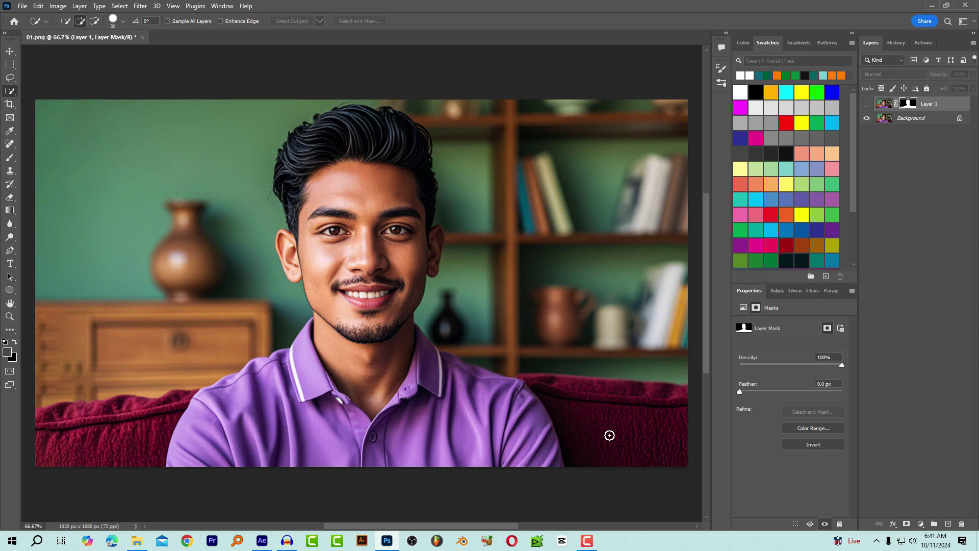
pyautogui.keyDown('ctrl'); pyautogui.click(909, 104); pyautogui.keyUp('ctrl')
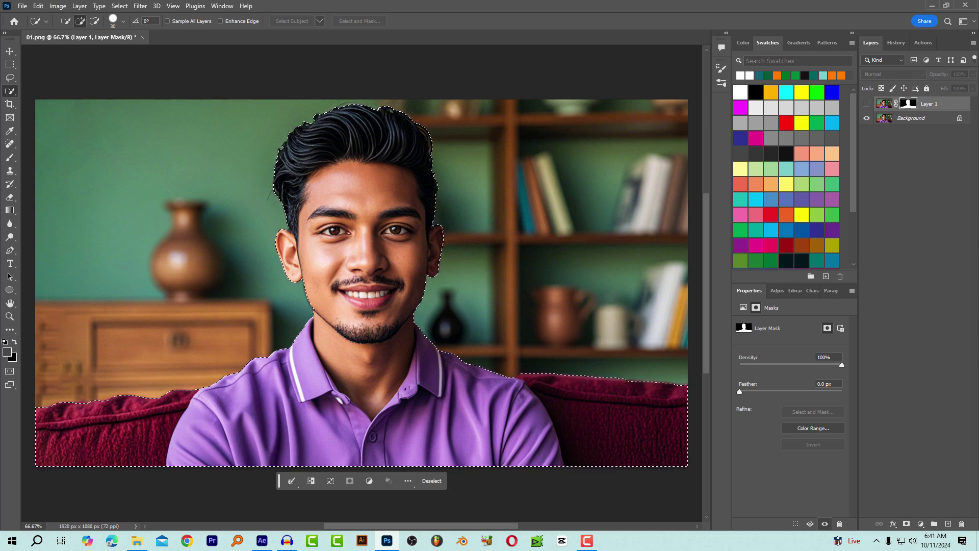
pyautogui.click(905, 120)
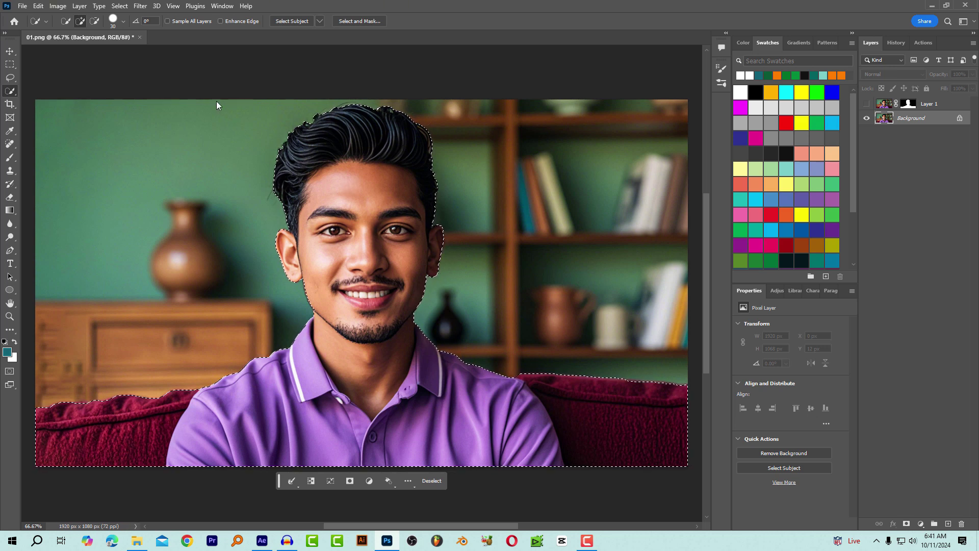
# - Expand the selection around the man and sofa by 10 pixels
pyautogui.click(121, 6)
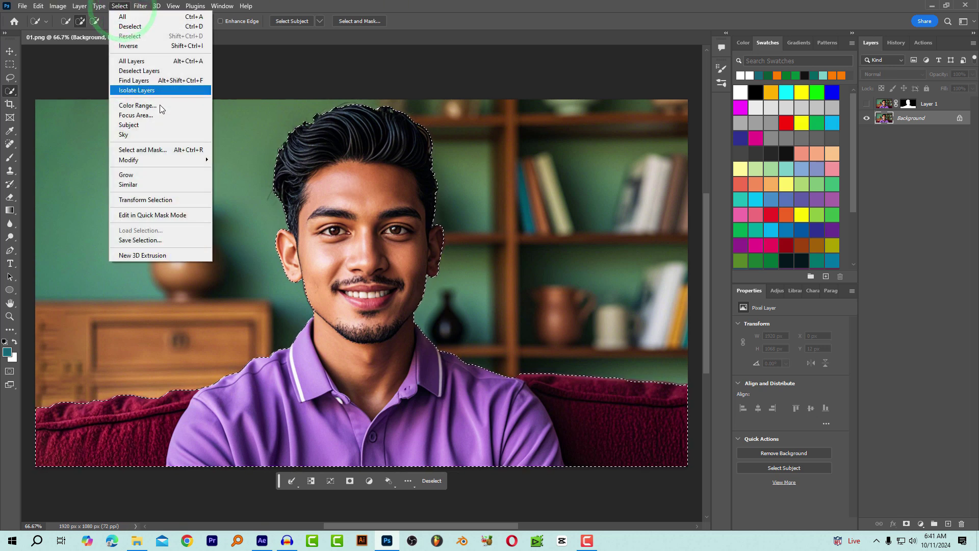
pyautogui.moveTo(167, 161)
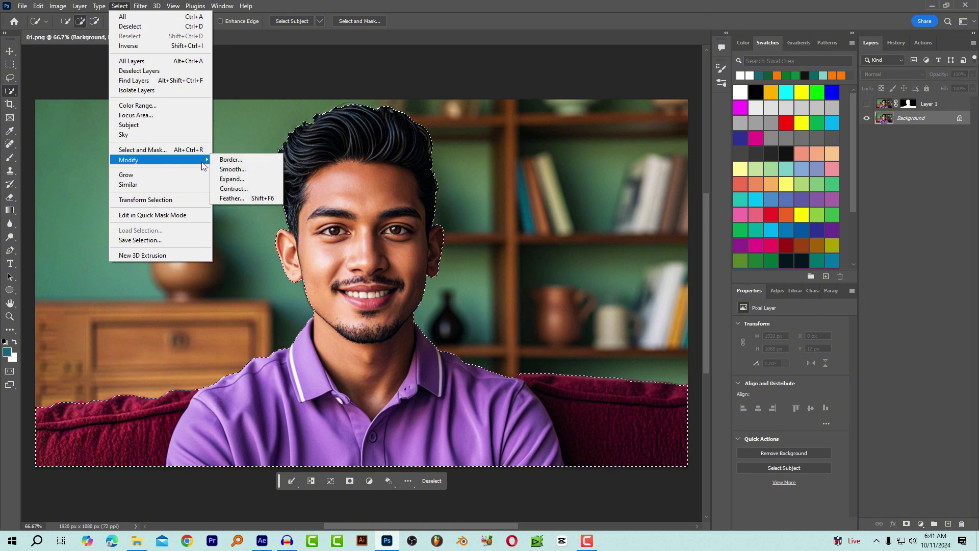
pyautogui.click(245, 181)
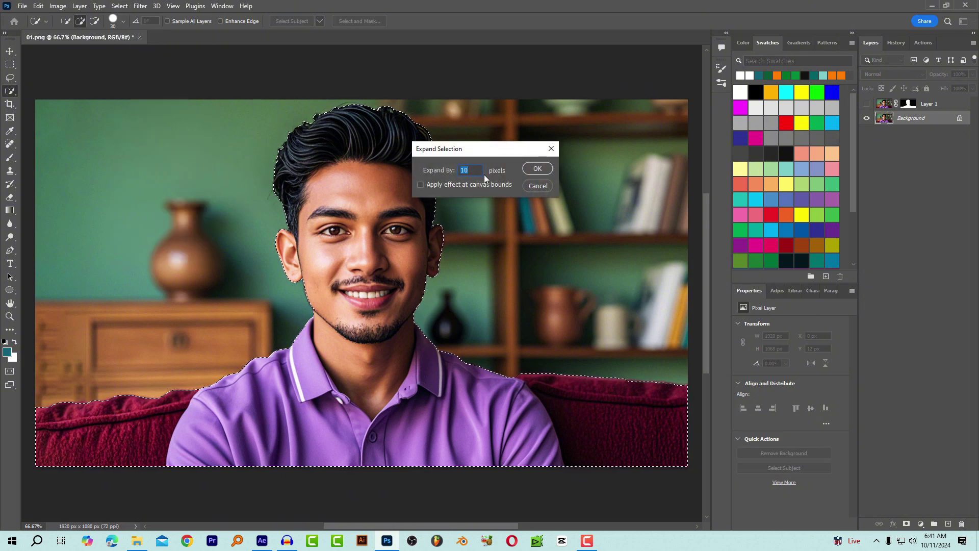
pyautogui.click(538, 168)
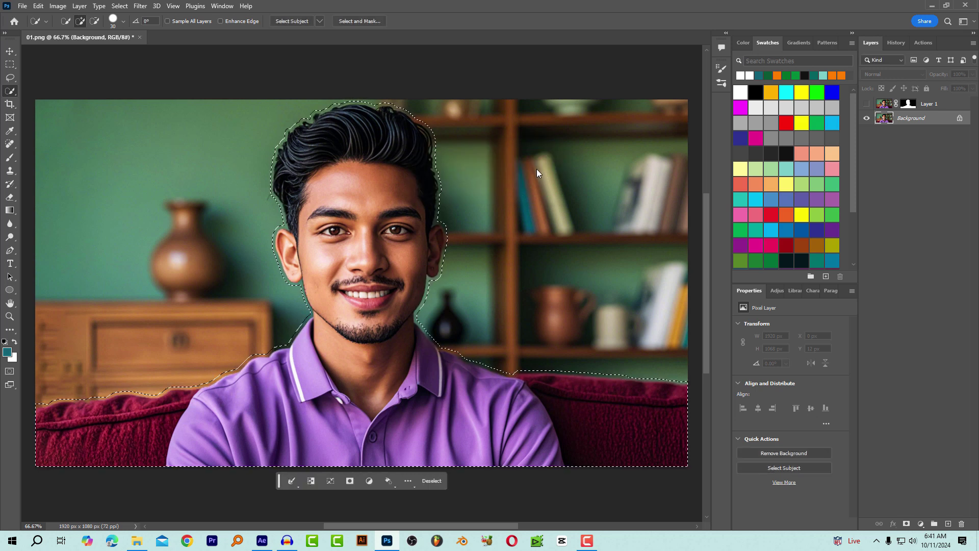
# - Replace the selected man and sofa using Content-Aware Fill with output to the current layer, and clear the selection
pyautogui.rightClick(371, 187)
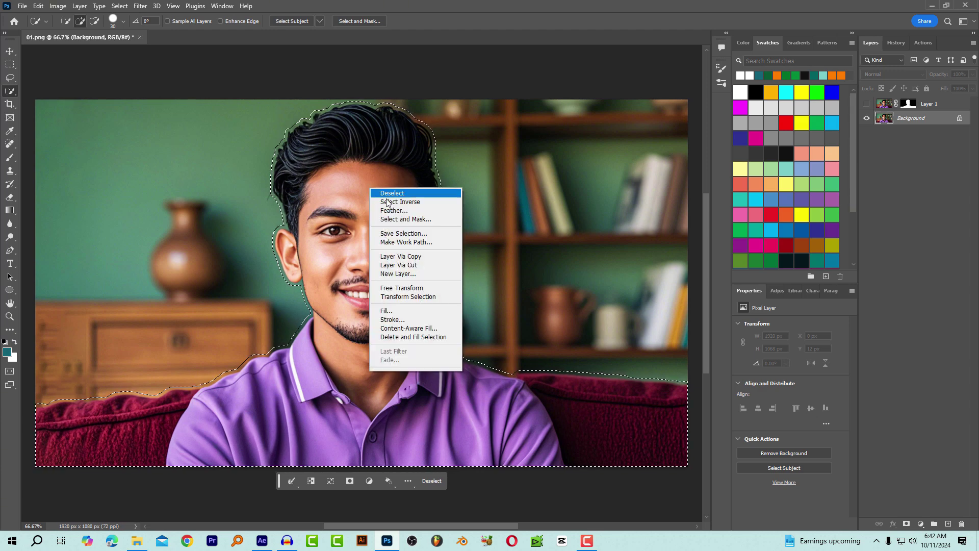
pyautogui.click(418, 329)
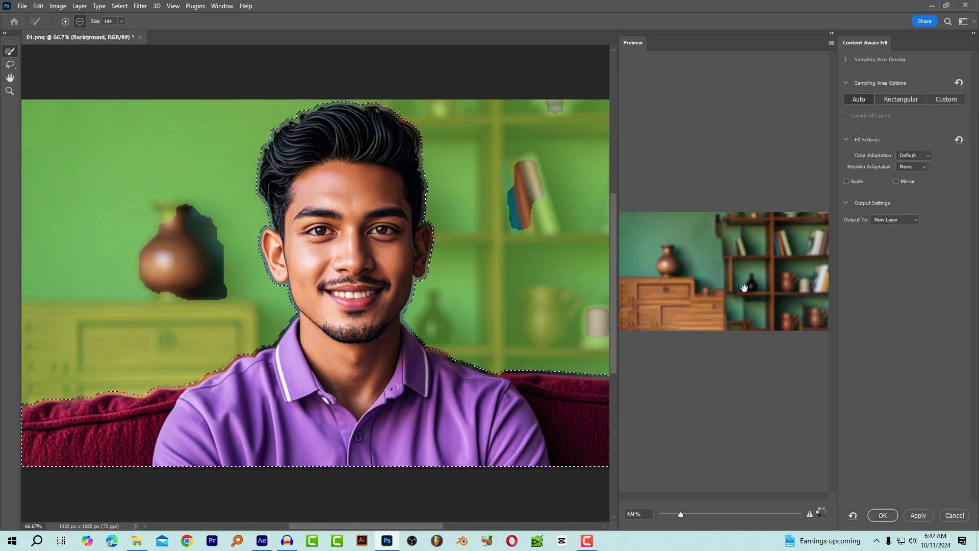
pyautogui.scroll(-3, 744, 287)
pyautogui.click(894, 221)
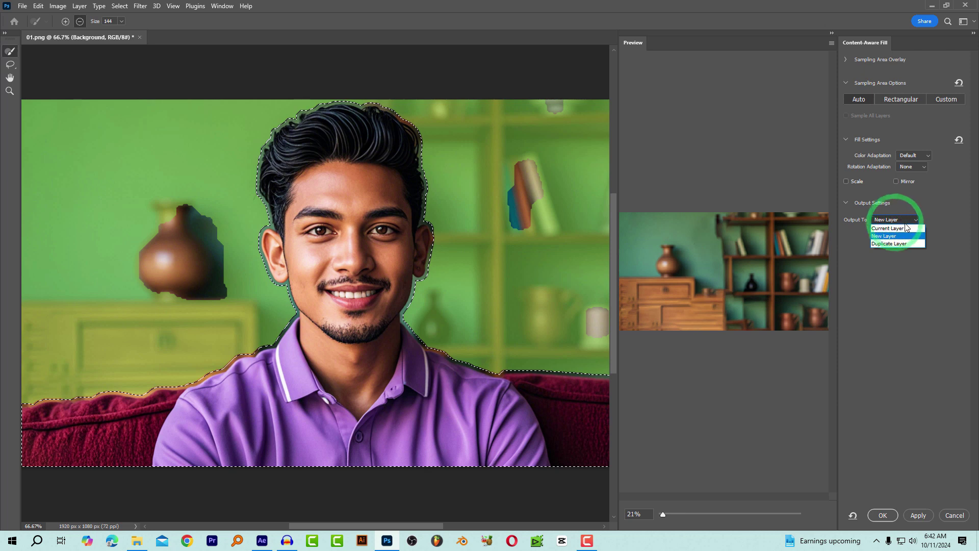
pyautogui.click(904, 229)
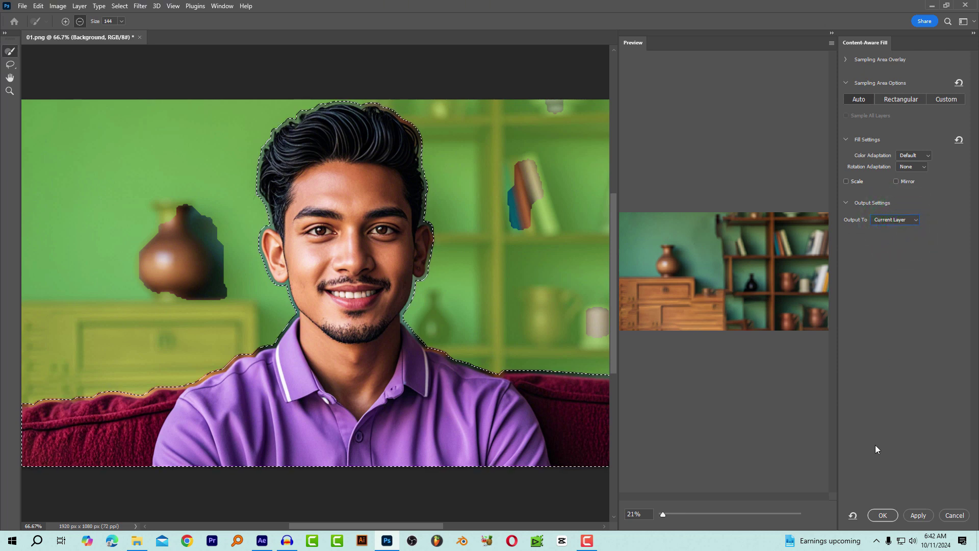
pyautogui.click(882, 516)
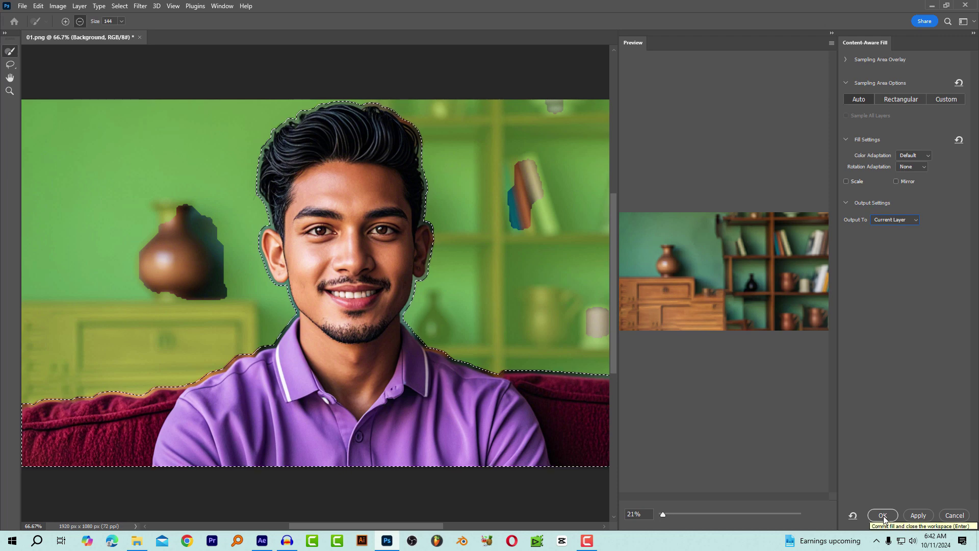
pyautogui.click(884, 516)
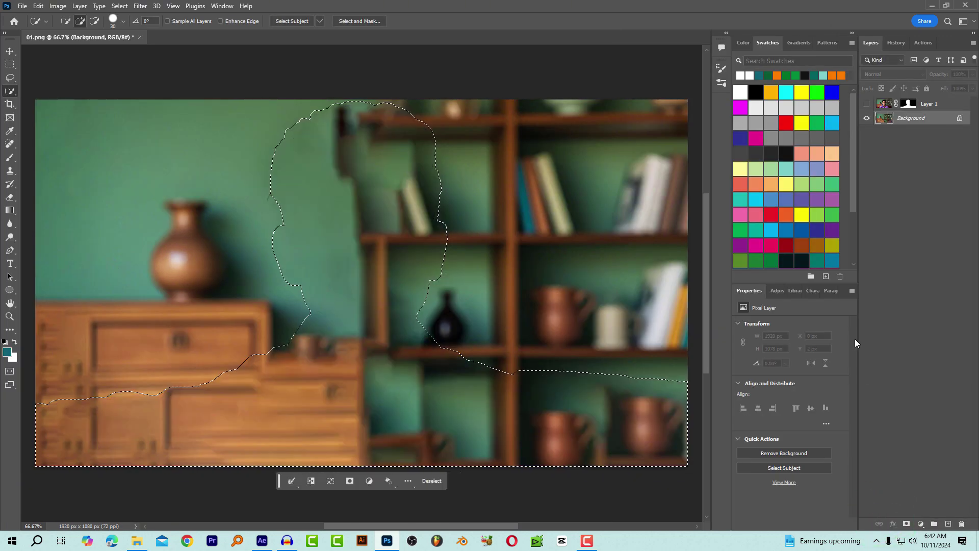
pyautogui.hotkey('ctrl', 'd')
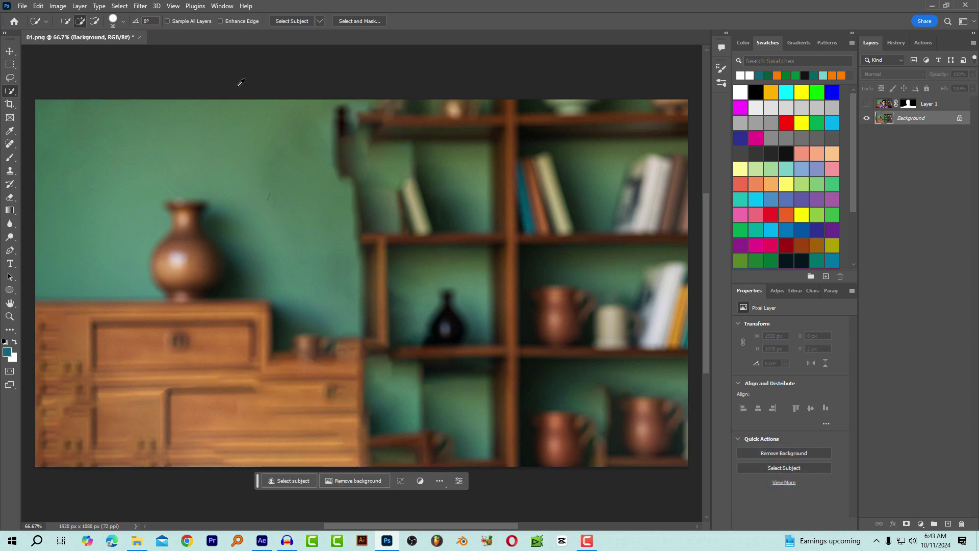
# - Show Layer 1 again and save the document as a layered Photoshop file named photo in the PUPPET ANIMATION folder
pyautogui.click(868, 104)
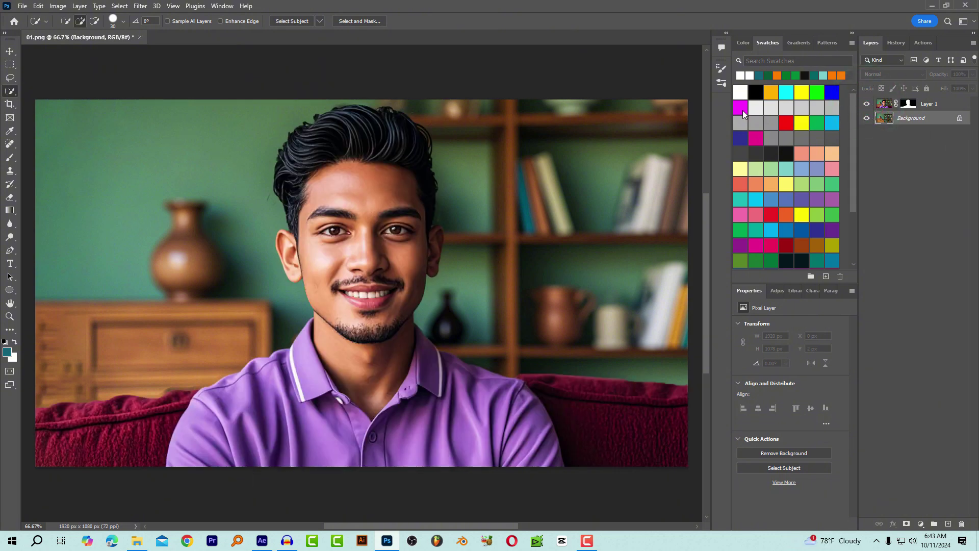
pyautogui.hotkey('ctrl', 'shift', 's')
pyautogui.write('photo')
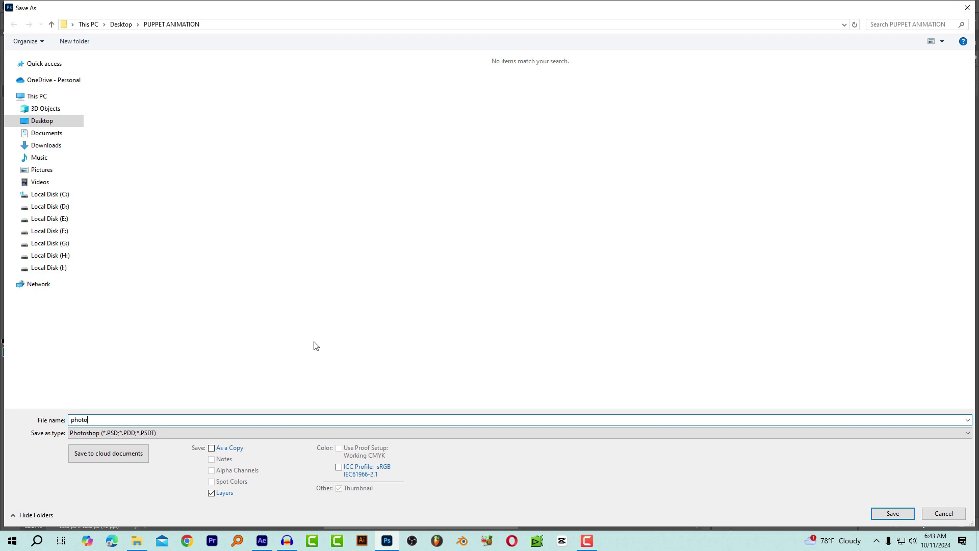
pyautogui.click(881, 510)
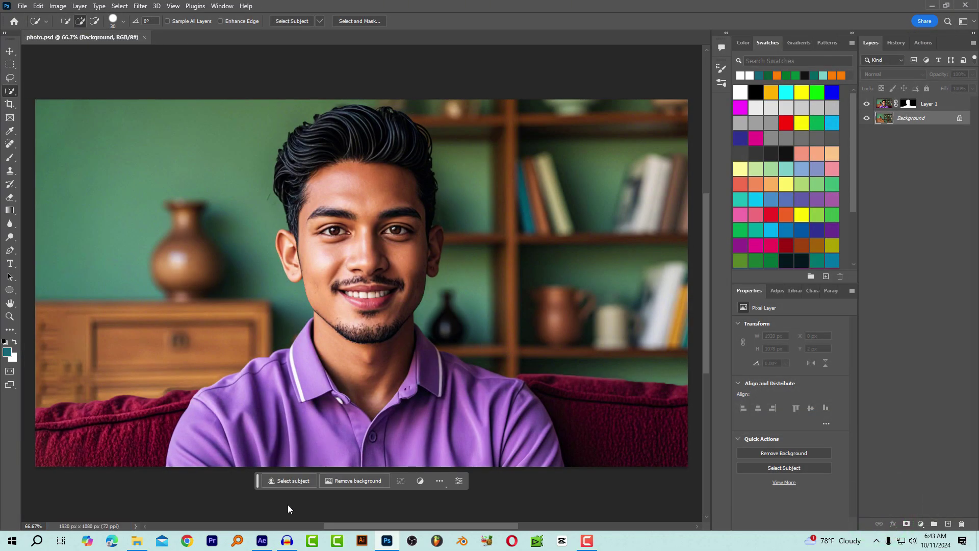
# - Switch to After Effects and start a new project without saving the open one
pyautogui.click(262, 541)
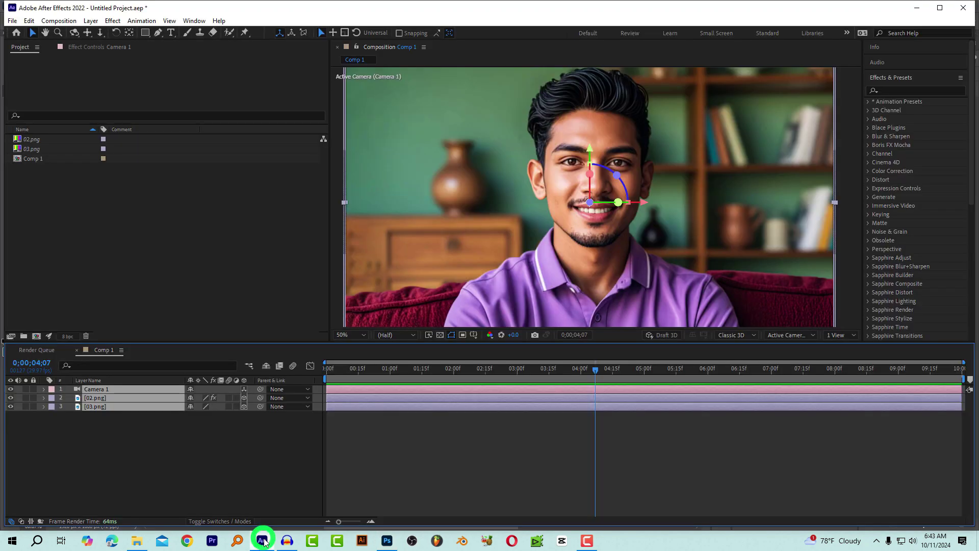
pyautogui.click(12, 21)
pyautogui.moveTo(31, 32)
pyautogui.click(217, 37)
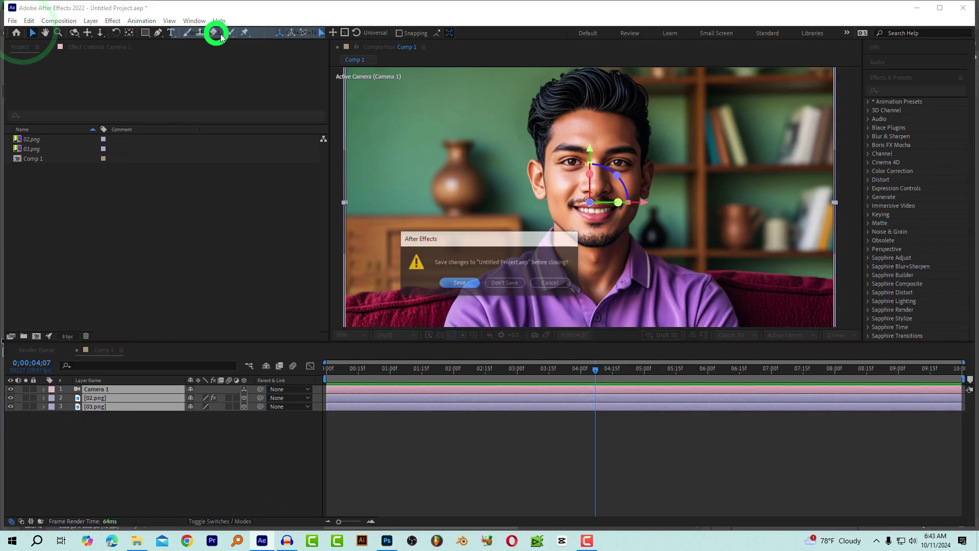
pyautogui.click(499, 283)
# - Create a 1920 × 1080 composition with the HDTV 1080 29.97 preset and a 10-second duration
pyautogui.click(535, 169)
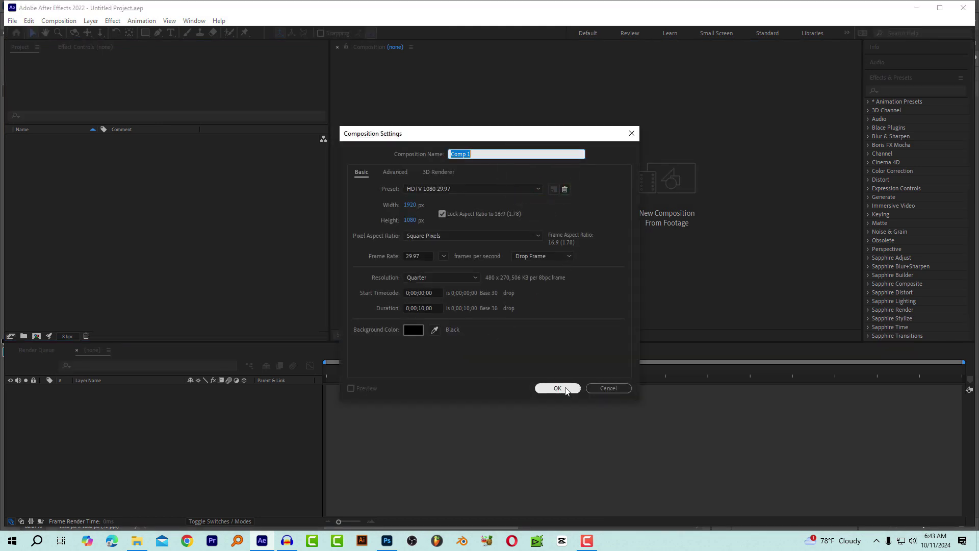
pyautogui.click(557, 389)
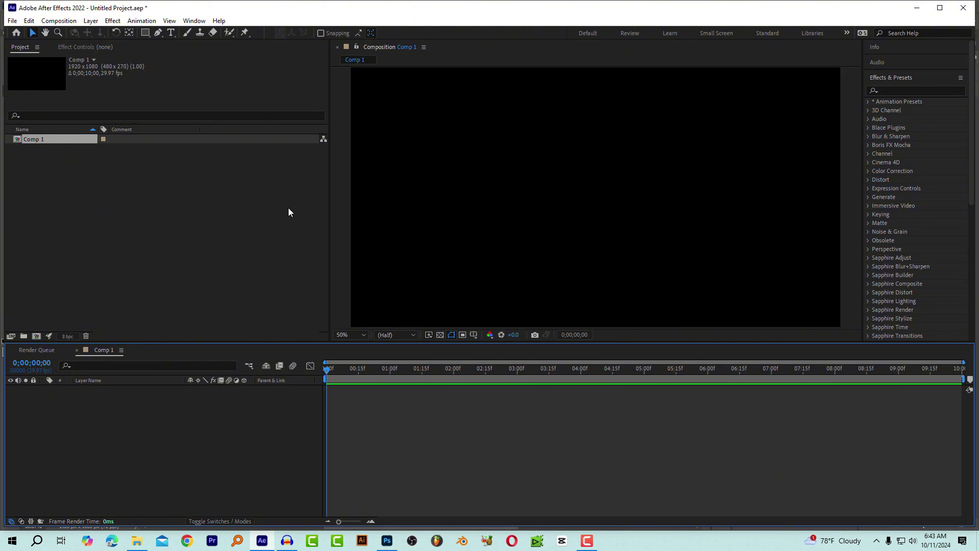
# - Import photo.psd as a composition with editable layer styles
pyautogui.doubleClick(177, 181)
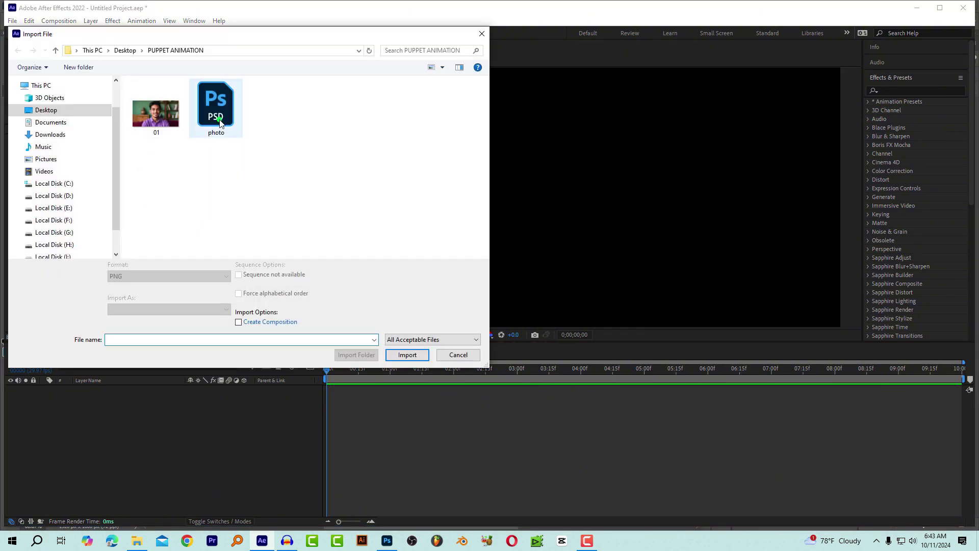
pyautogui.doubleClick(219, 120)
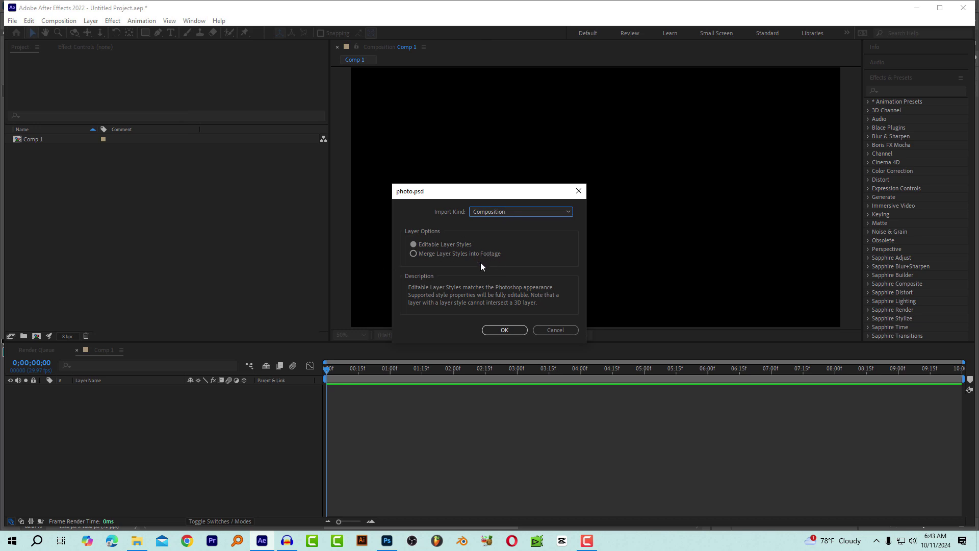
pyautogui.click(503, 331)
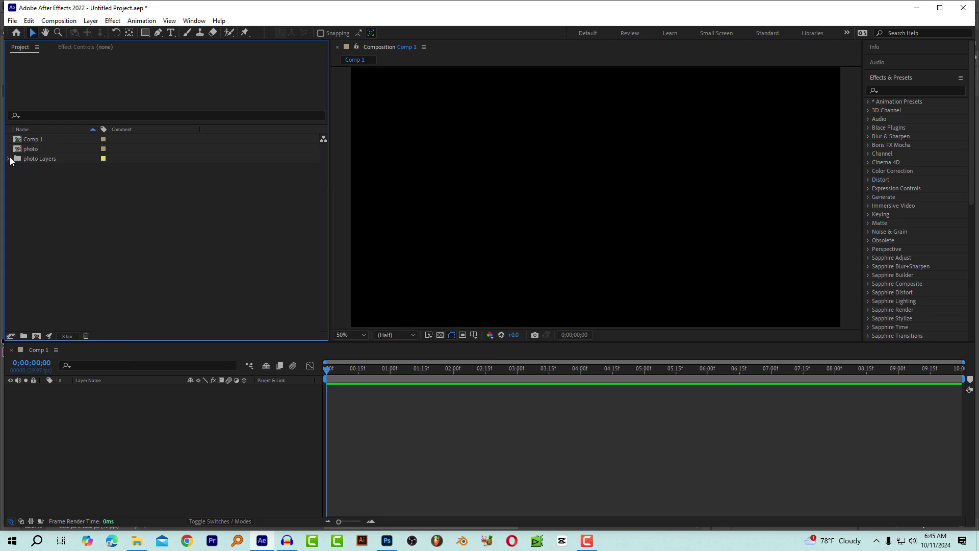
# - Check the contents of the photo Layers folder, and open the photo composition with its Background layer selected
pyautogui.click(9, 160)
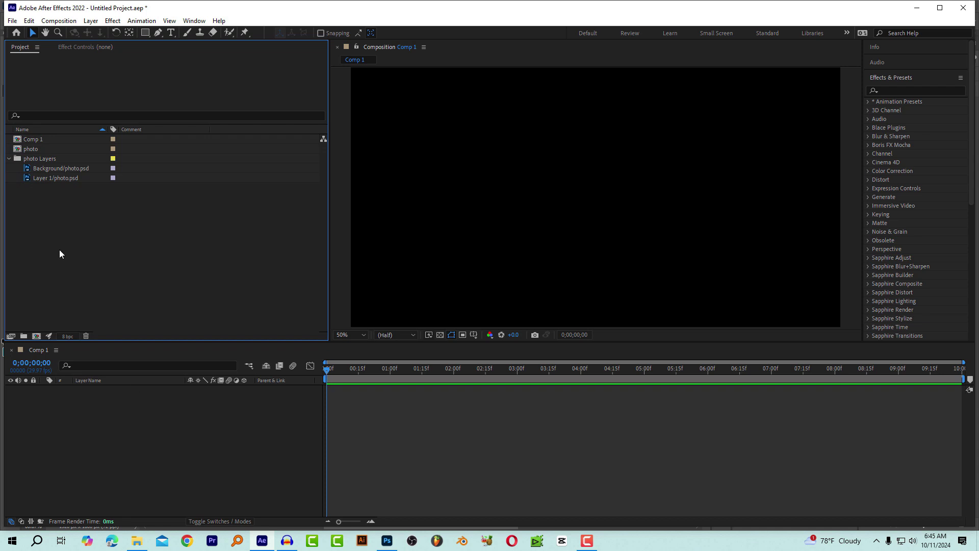
pyautogui.click(9, 159)
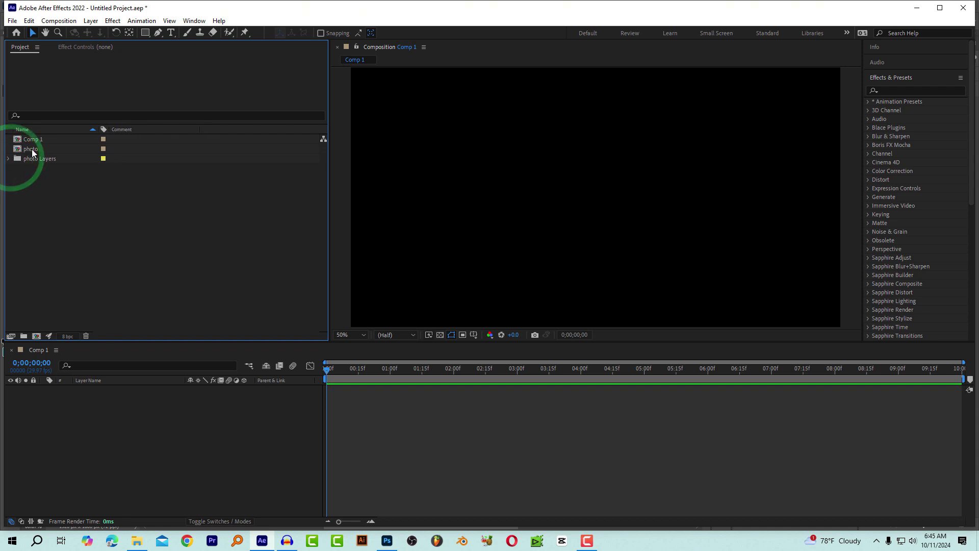
pyautogui.doubleClick(41, 149)
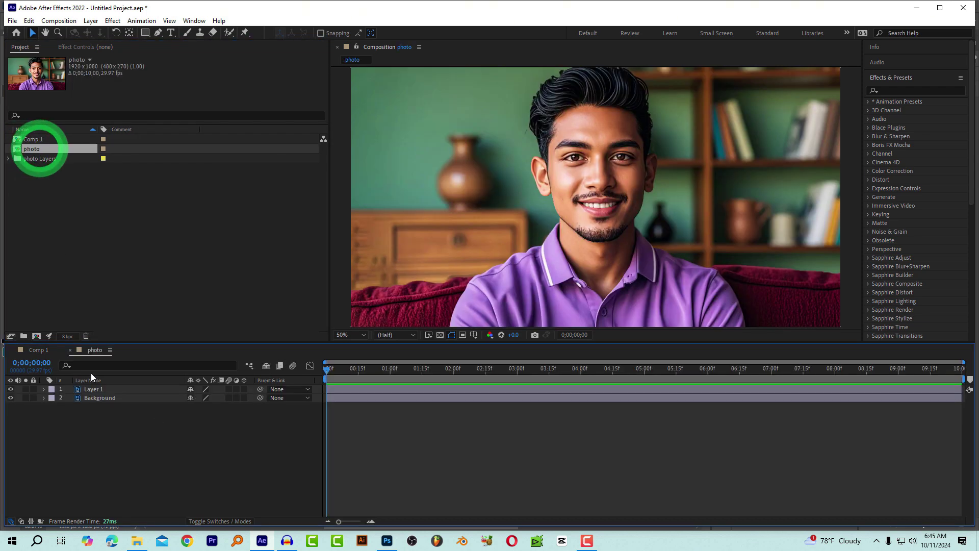
pyautogui.click(109, 398)
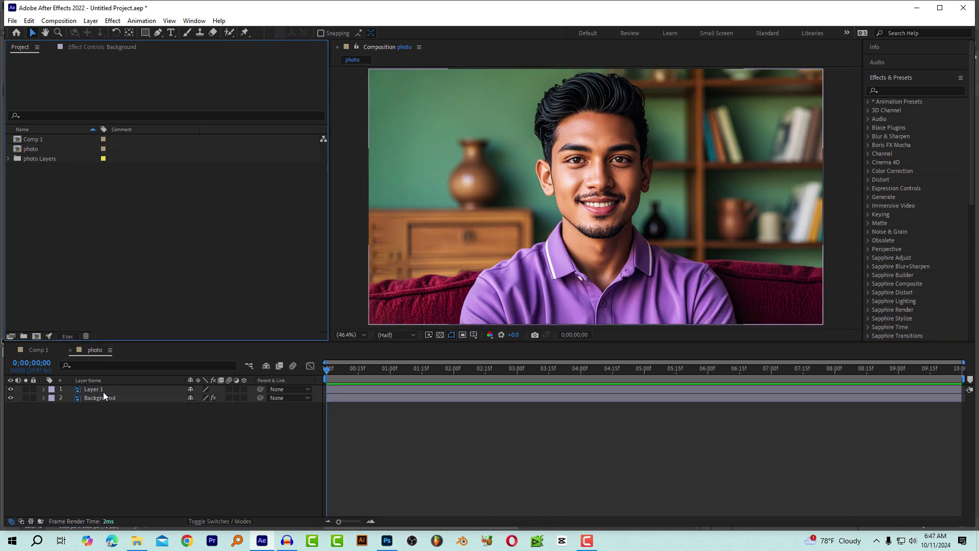
# - Place Puppet pins on Layer 1 at the top of the man's hair and on his chin
pyautogui.click(96, 391)
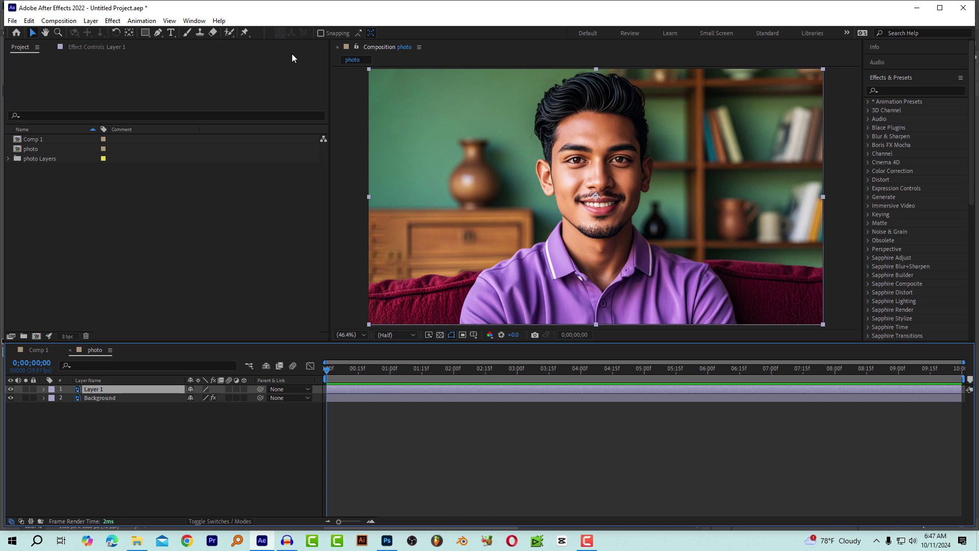
pyautogui.click(245, 33)
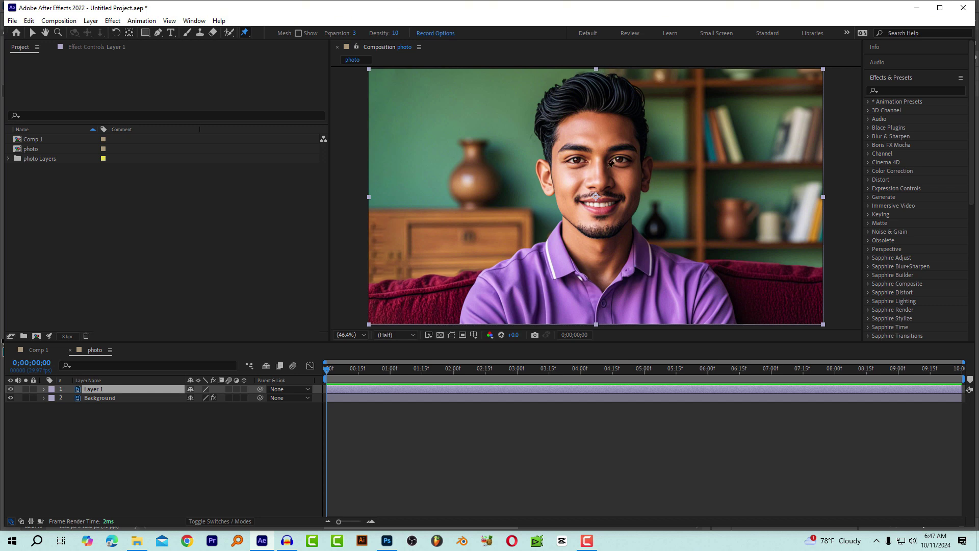
pyautogui.click(592, 73)
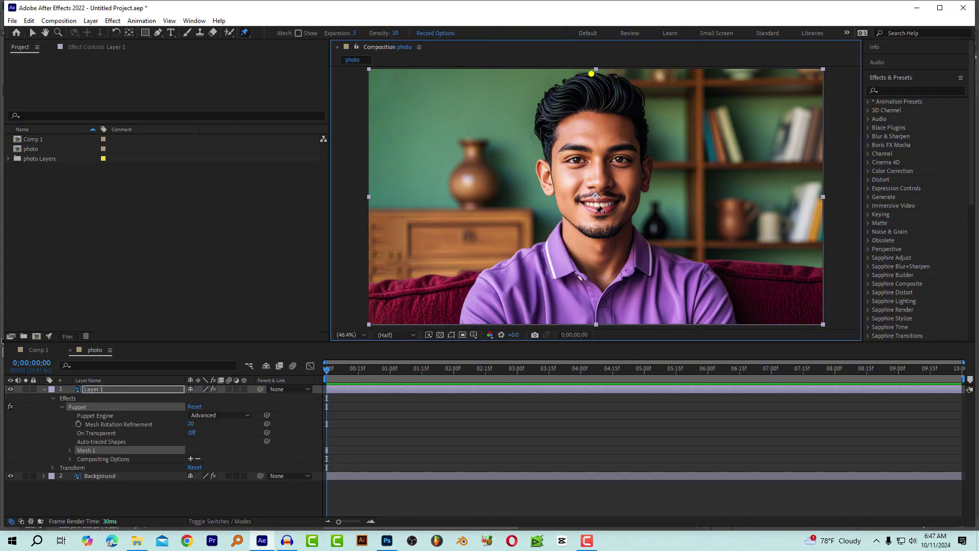
pyautogui.click(602, 232)
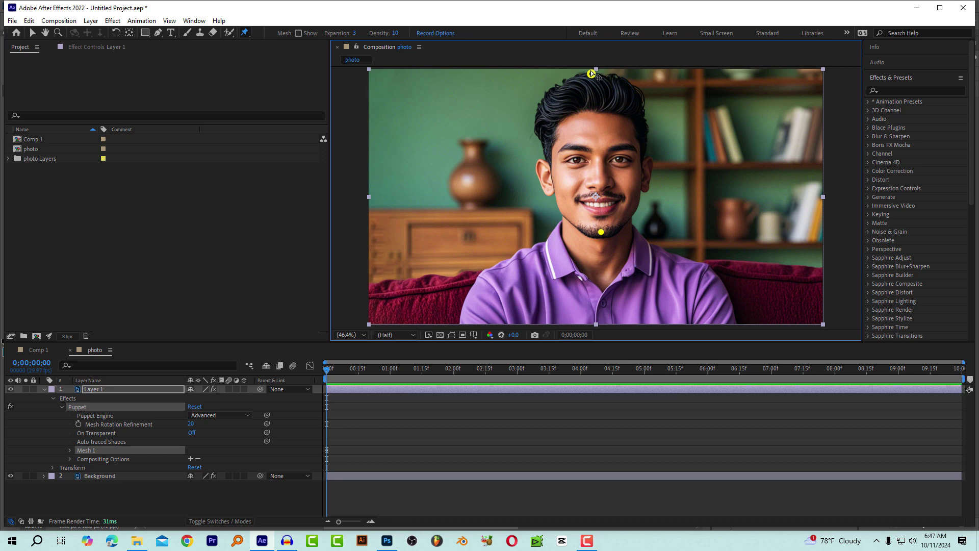
# - Try tilting the man's head with the hair pin and undo the deformation
pyautogui.moveTo(592, 74)
pyautogui.mouseDown()
pyautogui.moveTo(605, 80)
pyautogui.moveTo(584, 83)
pyautogui.mouseUp()
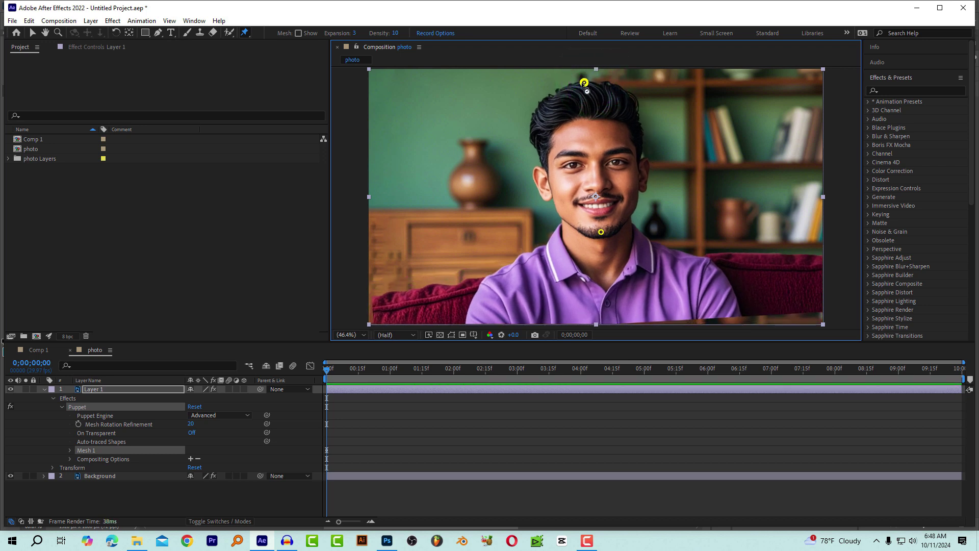
pyautogui.hotkey('ctrl', 'z')
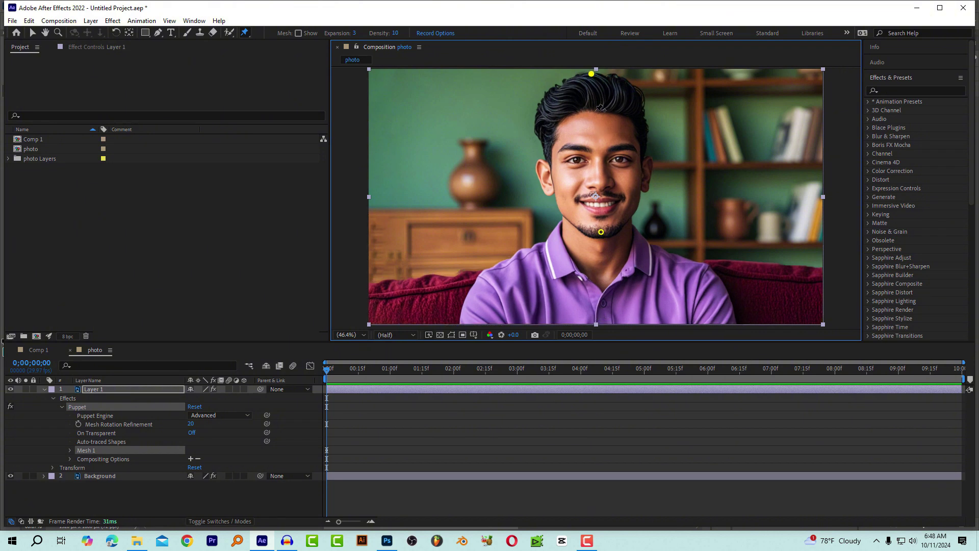
pyautogui.click(592, 74)
# - Add Puppet pins on both of the man's shoulders and at both outer sleeve edges along the bottom of the picture
pyautogui.click(487, 274)
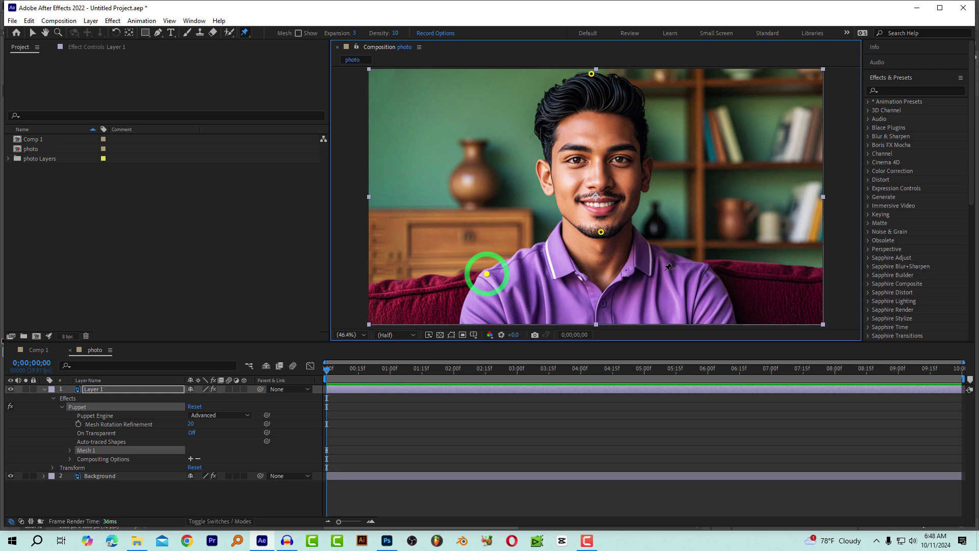
pyautogui.click(700, 267)
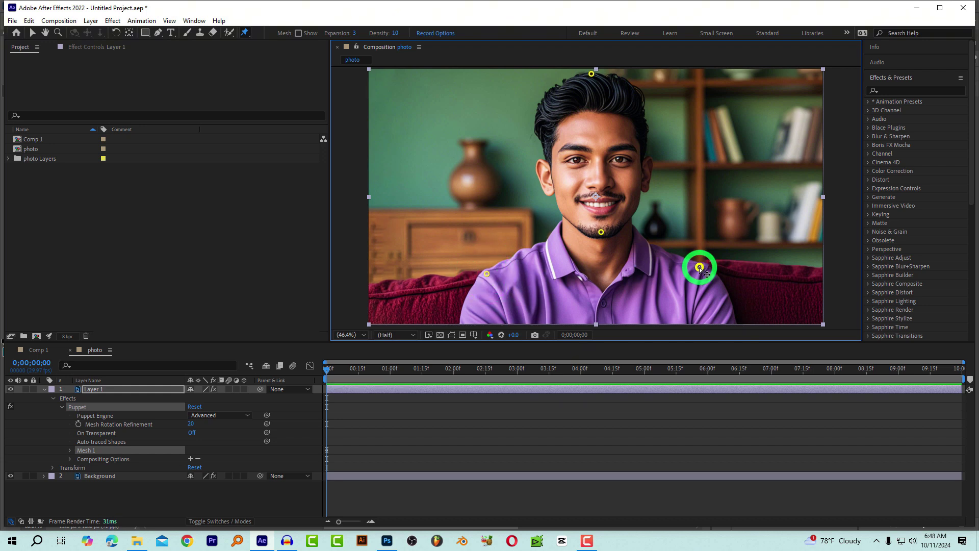
pyautogui.click(732, 321)
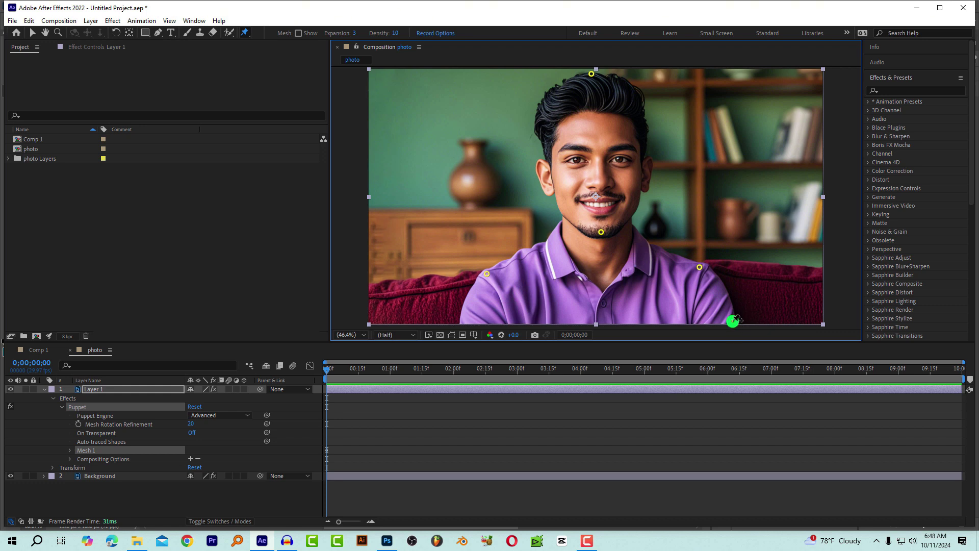
pyautogui.click(464, 322)
# - Test a stronger head tilt with the hair pin, and add Puppet pins at both outer ends of the sofa
pyautogui.moveTo(592, 75); pyautogui.dragTo(549, 93)
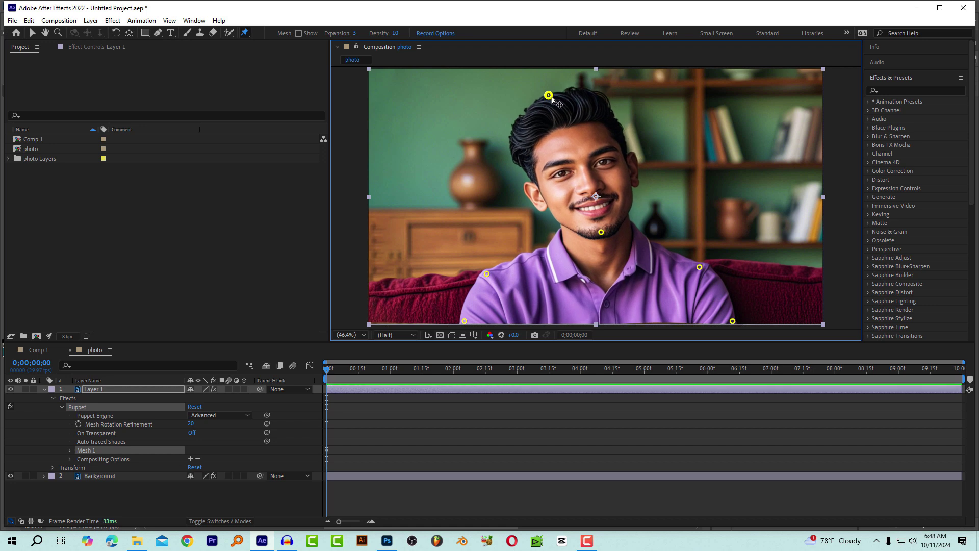
pyautogui.click(816, 275)
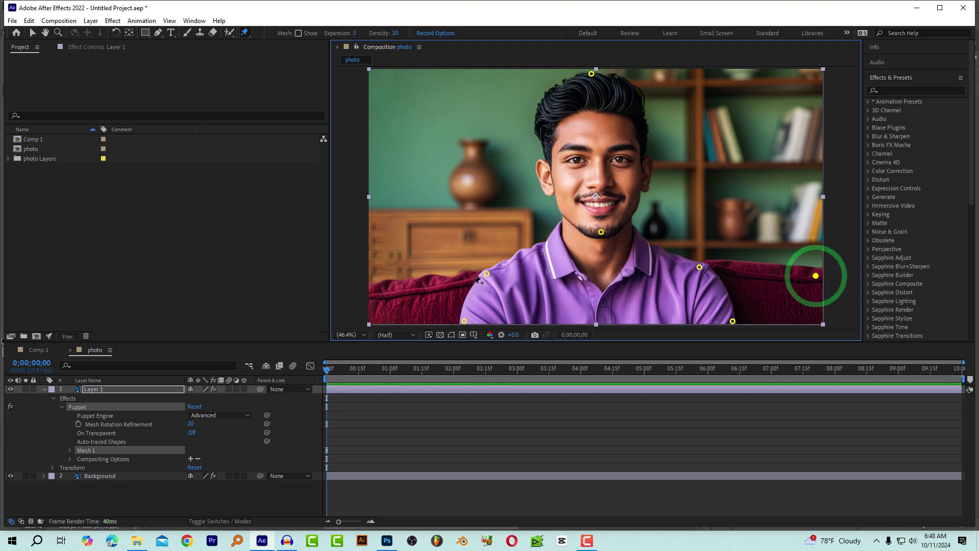
pyautogui.click(374, 293)
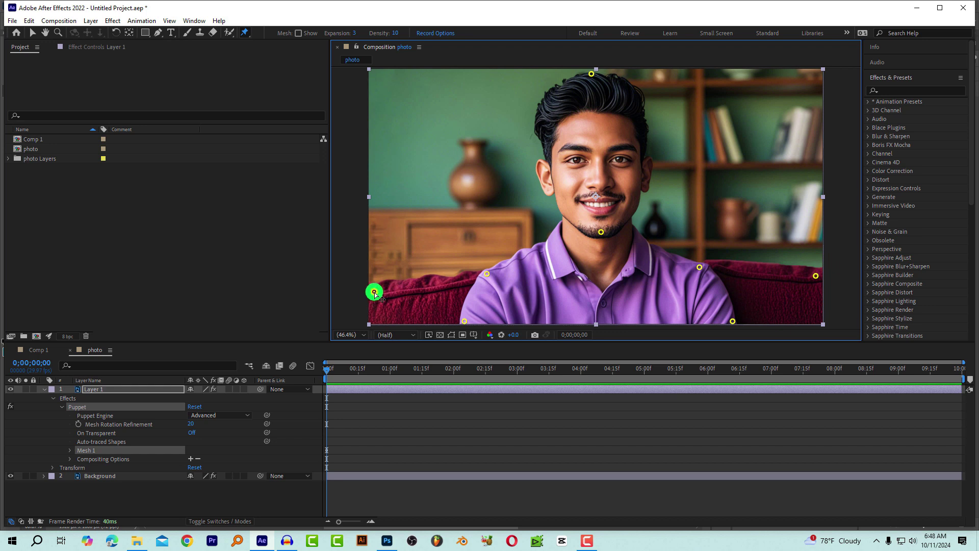
# - Add a Puppet pin at the base of the neck by the collar and test the head movement with the hair pin
pyautogui.click(591, 74)
pyautogui.moveTo(598, 78); pyautogui.dragTo(582, 92)
pyautogui.click(601, 279)
pyautogui.click(590, 75)
pyautogui.moveTo(580, 80); pyautogui.dragTo(591, 76)
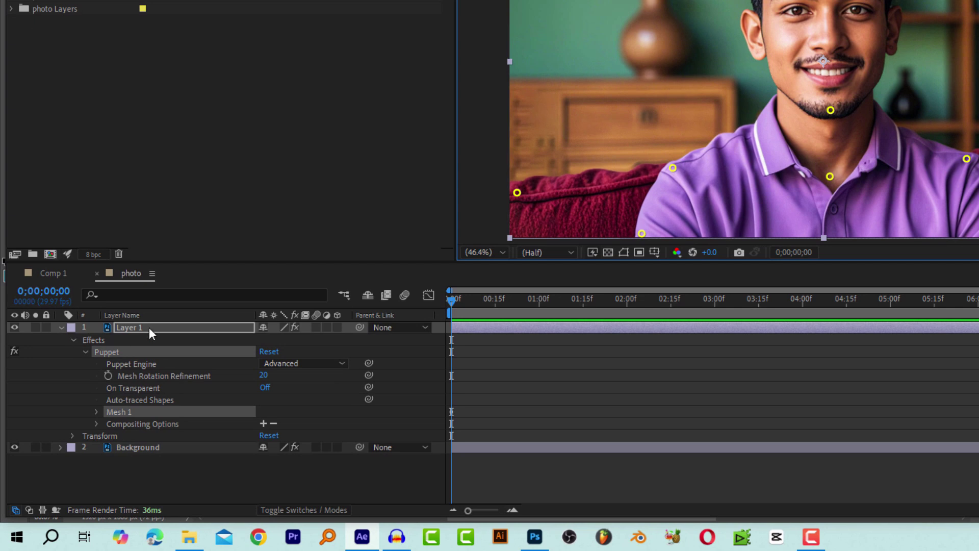
# - Examine the list of puppet pins under Layer 1's Puppet effect, Mesh 1, Deform, and collapse the effects again
pyautogui.click(84, 352)
pyautogui.click(84, 352)
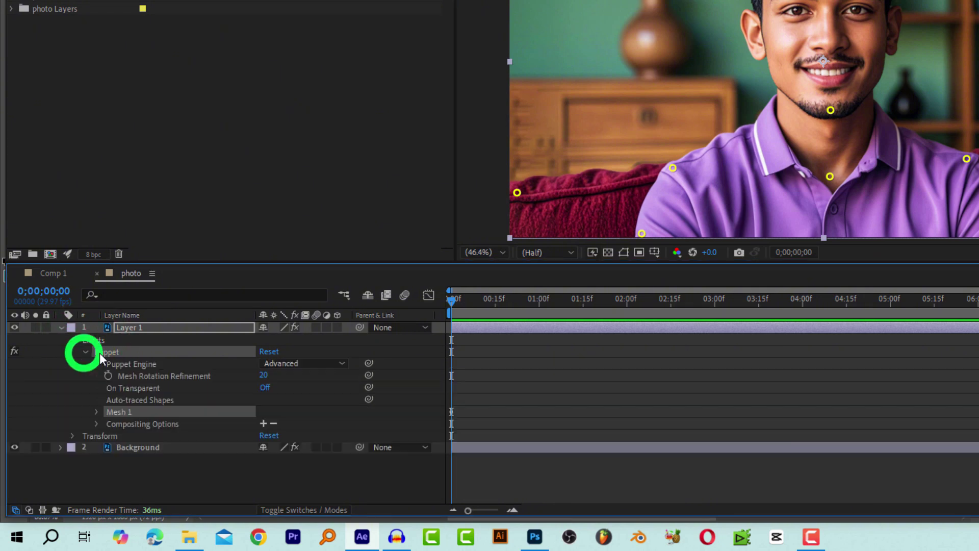
pyautogui.click(97, 411)
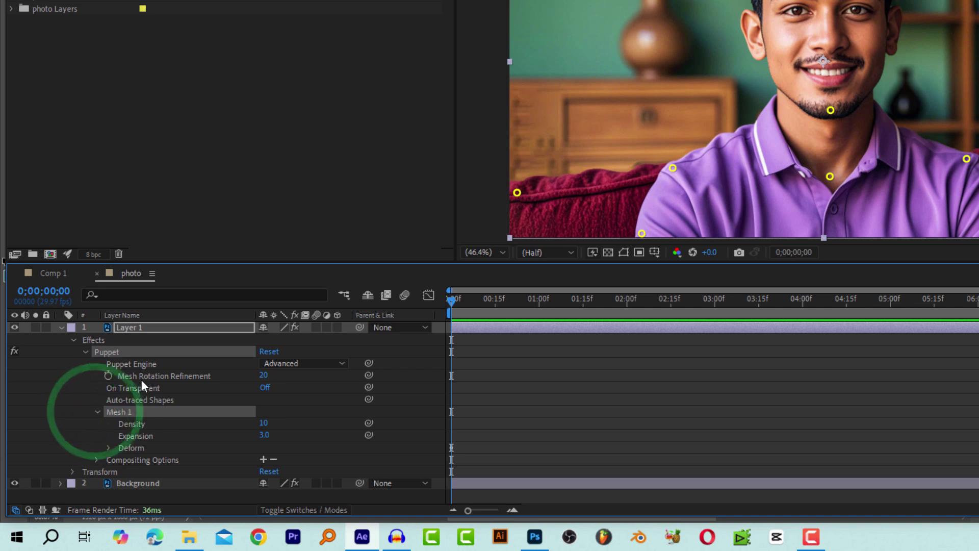
pyautogui.click(109, 448)
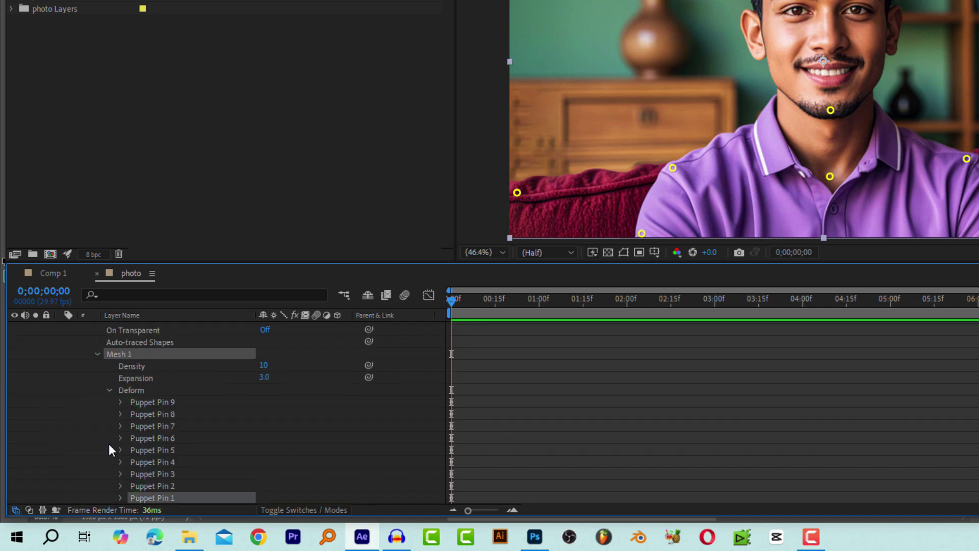
pyautogui.scroll(2, 87, 357)
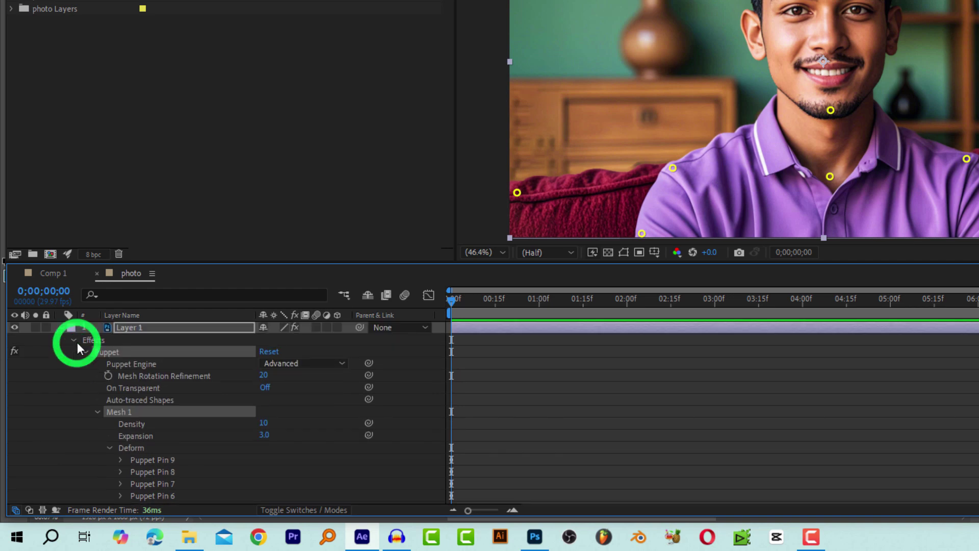
pyautogui.click(74, 340)
# - Reveal only Layer 1's keyframed properties to list the Position of every puppet pin
pyautogui.press('u')
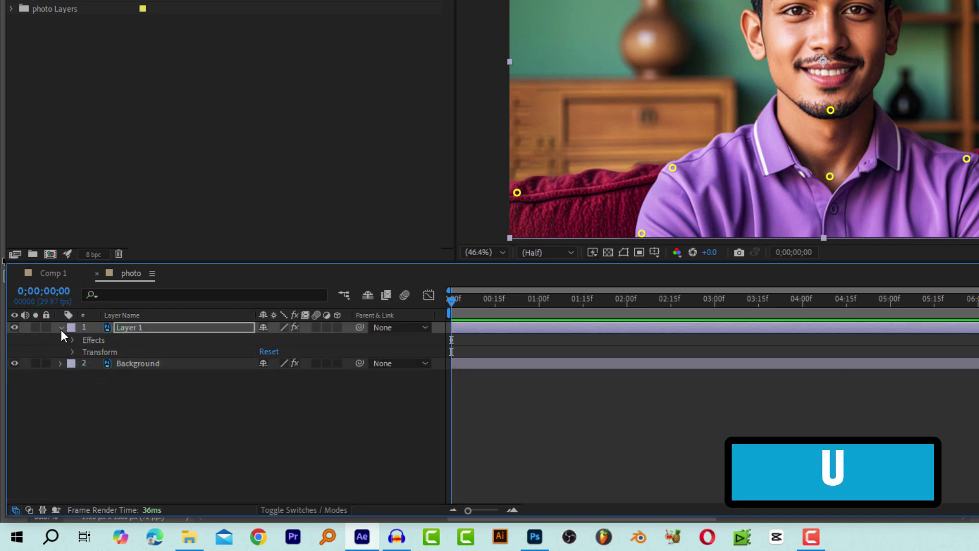
pyautogui.click(60, 329)
pyautogui.press('u')
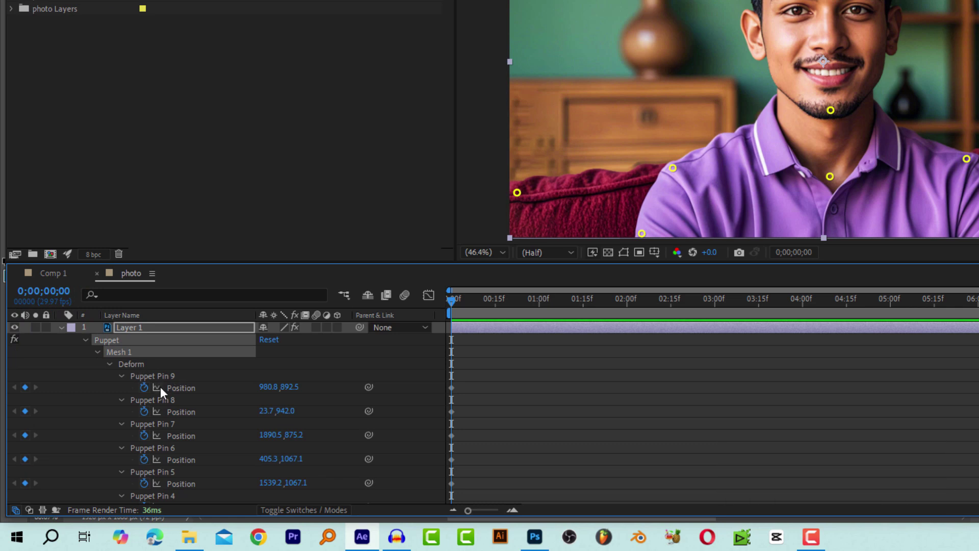
pyautogui.scroll(-3, 164, 391)
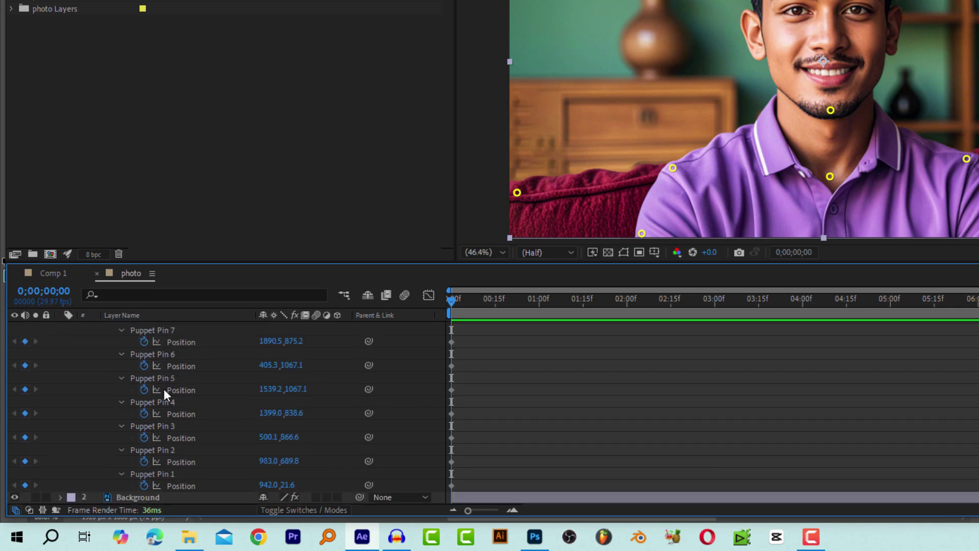
# - Examine which spot on the figure each of Puppet Pins 1 to 5 belongs to, and identify the hair pin's entry
pyautogui.click(154, 473)
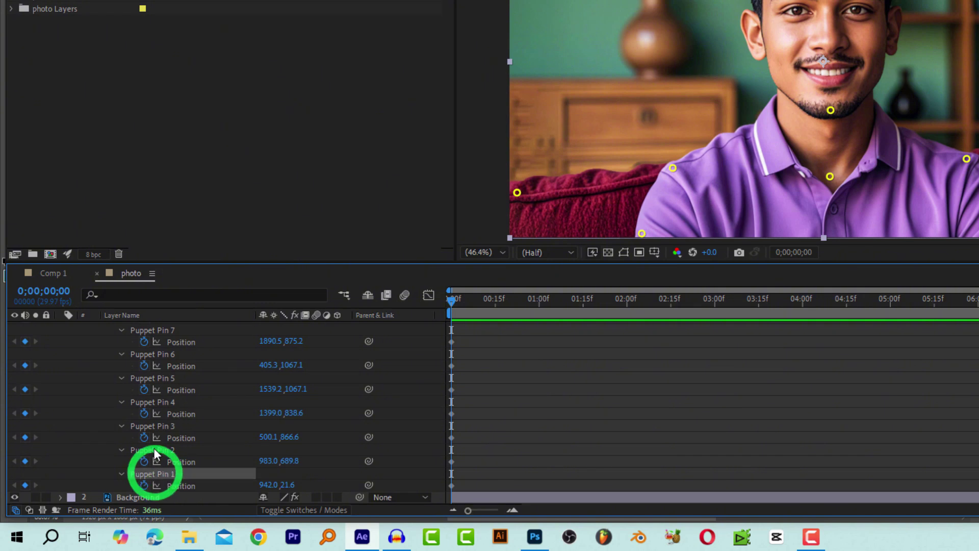
pyautogui.click(151, 449)
pyautogui.click(153, 428)
pyautogui.click(154, 402)
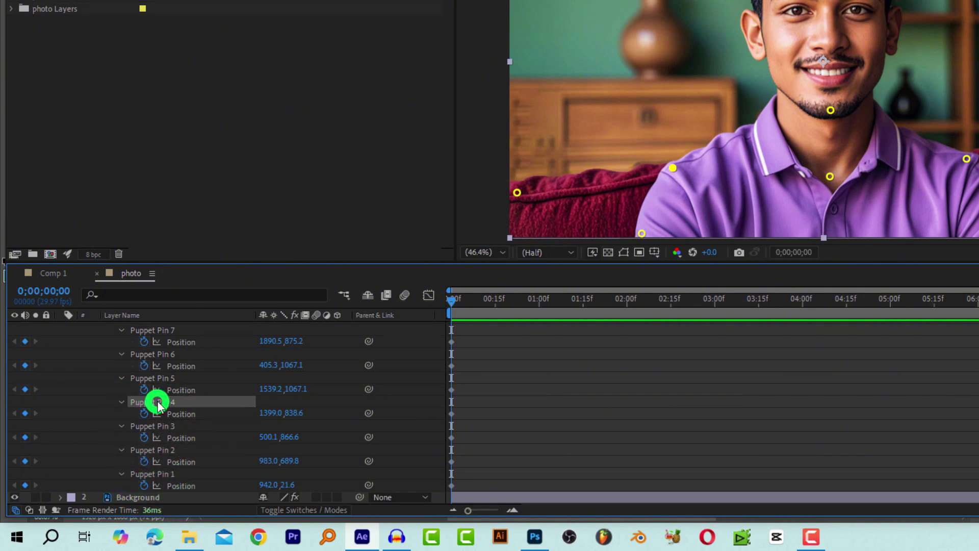
pyautogui.click(154, 378)
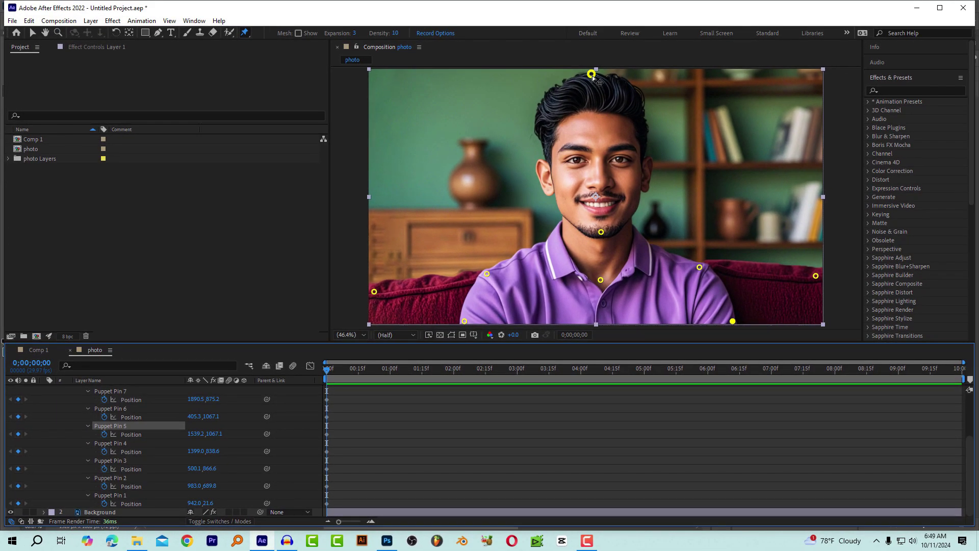
pyautogui.click(592, 74)
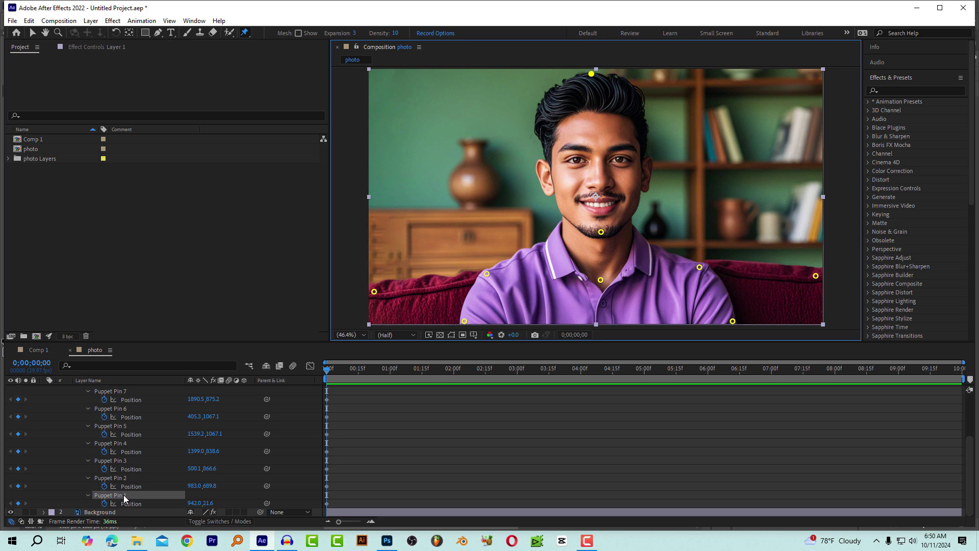
# - Switch to the Selection tool, test and undo a small move of the hair pin, and keep Puppet Pin 1 selected
pyautogui.click(32, 32)
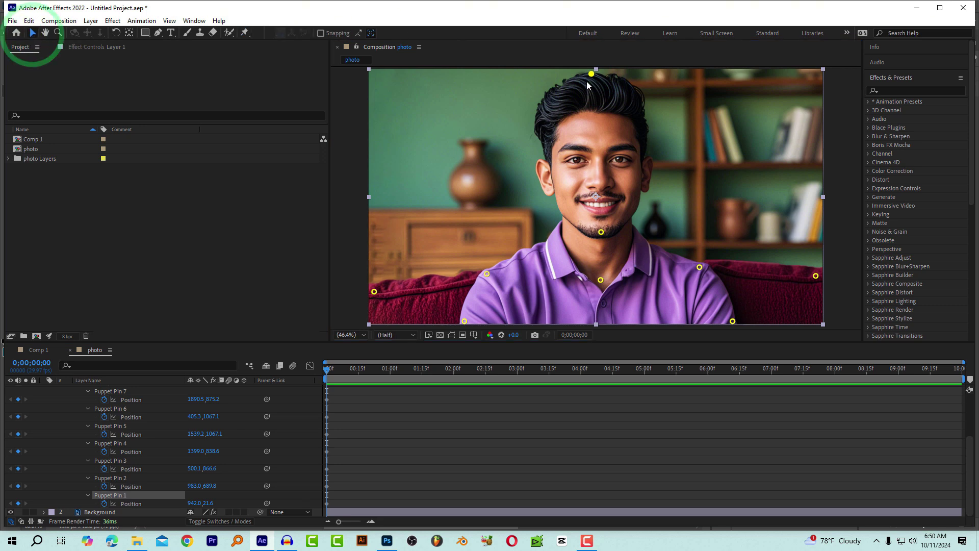
pyautogui.moveTo(592, 75)
pyautogui.mouseDown()
pyautogui.moveTo(605, 76)
pyautogui.moveTo(580, 75)
pyautogui.moveTo(597, 76)
pyautogui.mouseUp()
pyautogui.hotkey('ctrl', 'z')
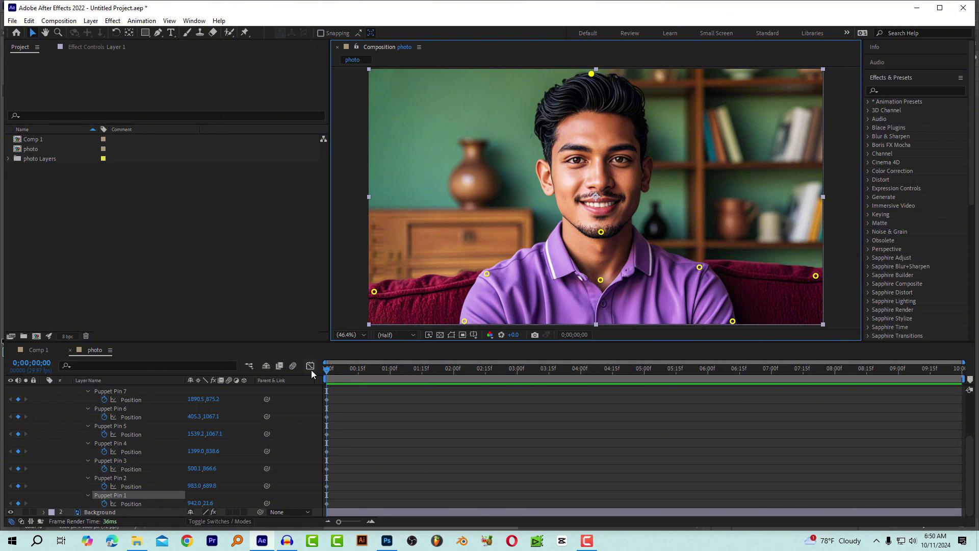
pyautogui.click(112, 498)
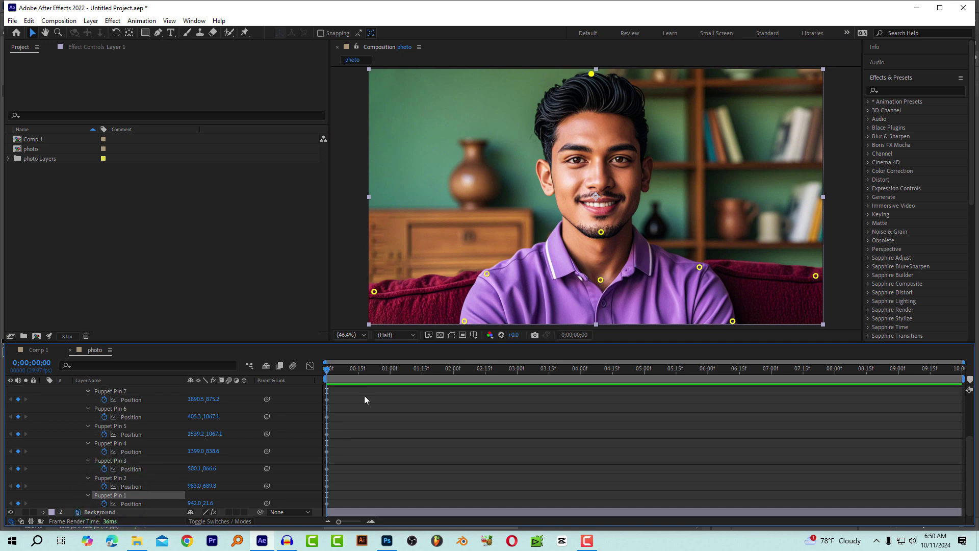
# - Try moving the hair pin freely toward the bookshelf at the first frame and undo the move
pyautogui.moveTo(357, 369); pyautogui.dragTo(320, 379)
pyautogui.press('Home')
pyautogui.moveTo(591, 75); pyautogui.dragTo(612, 76)
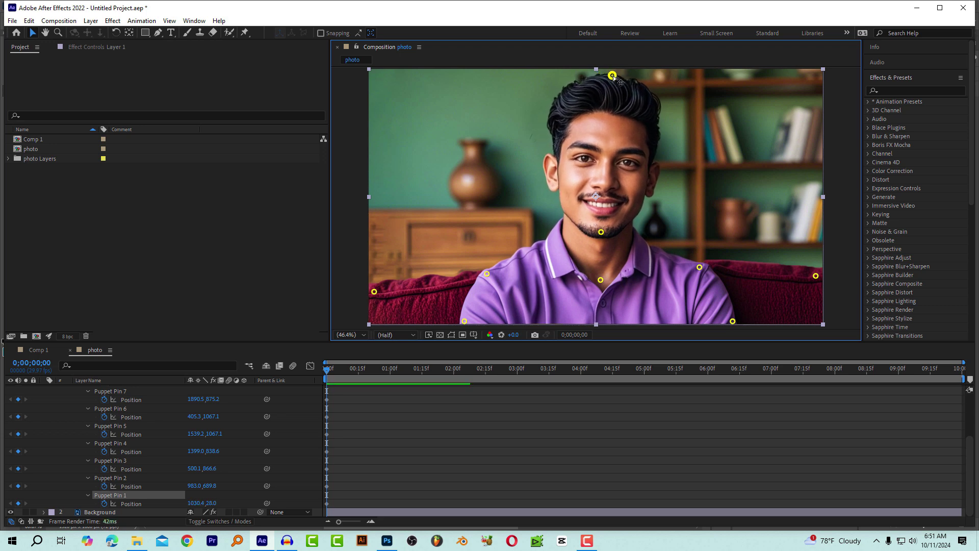
pyautogui.press('shift')
pyautogui.hotkey('ctrl', 'z')
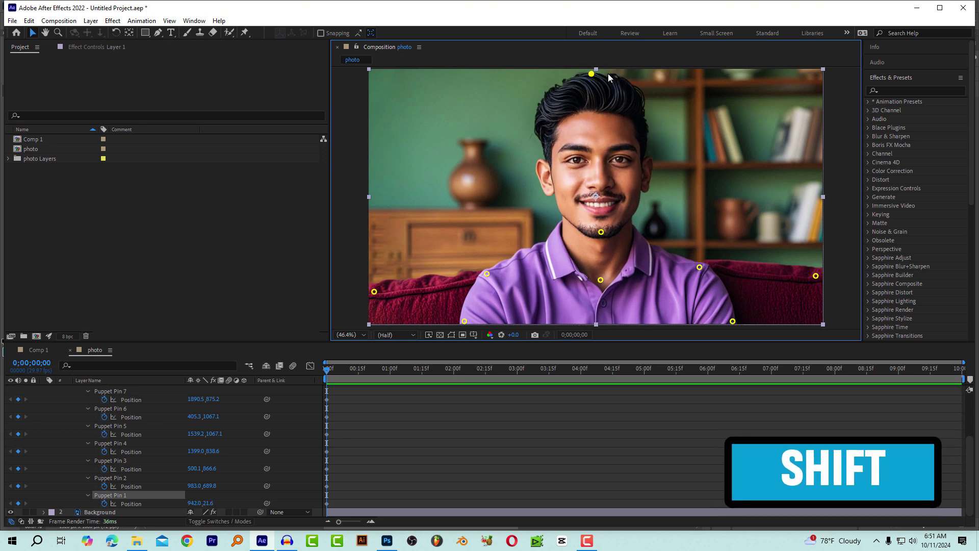
# - Slide Puppet Pin 1 horizontally to about 1011.0, 21.6 at the first frame and move the playhead to 0;00;00;16
pyautogui.click(591, 74)
pyautogui.moveTo(592, 75); pyautogui.dragTo(608, 74)
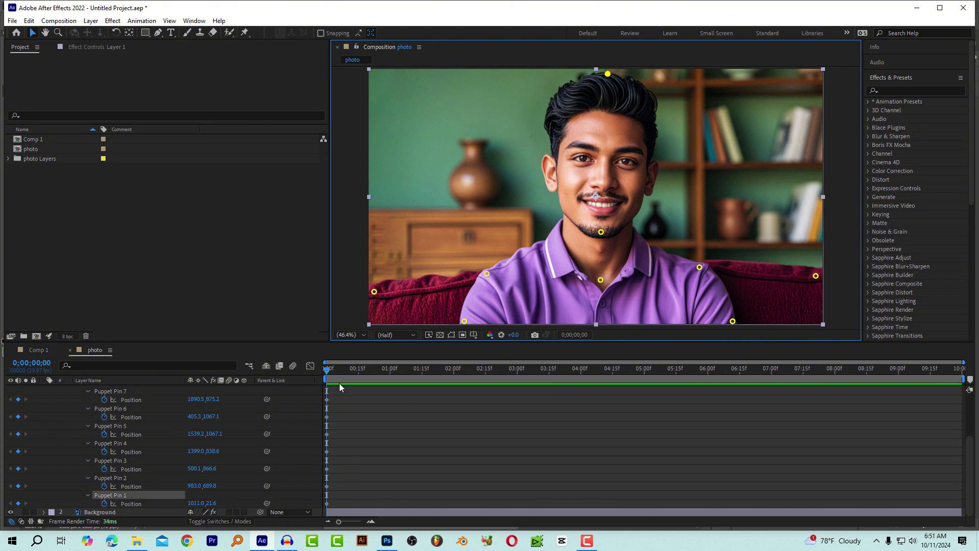
pyautogui.click(345, 368)
pyautogui.press('space')
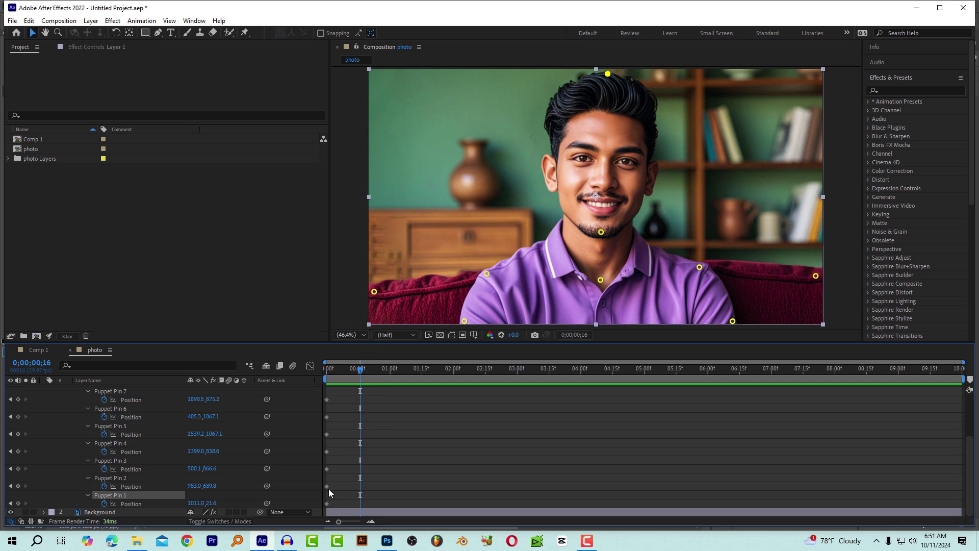
# - Move the playhead to 0;00;01;00 and slide Puppet Pin 1 horizontally to about 911.9, 21.6 to keyframe its position
pyautogui.press('Home')
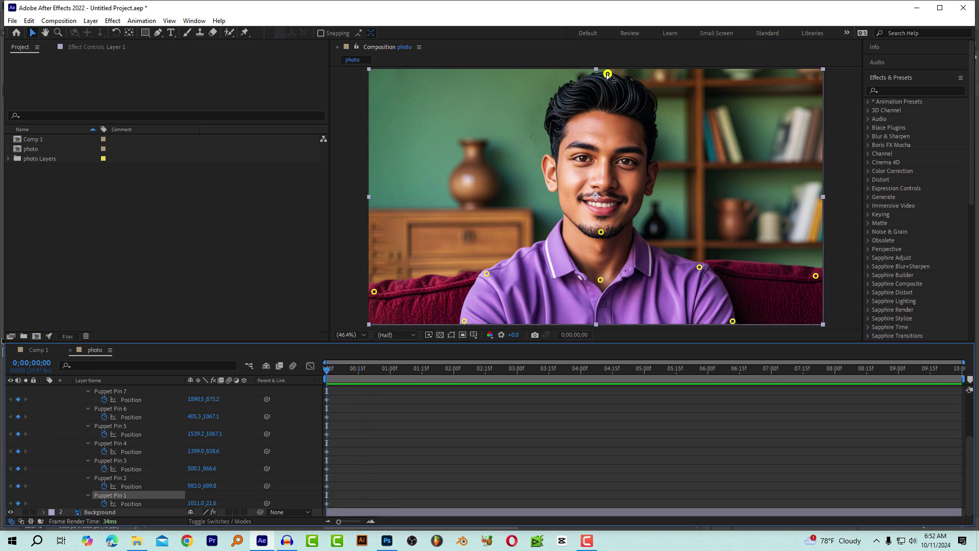
pyautogui.moveTo(339, 371); pyautogui.dragTo(408, 348)
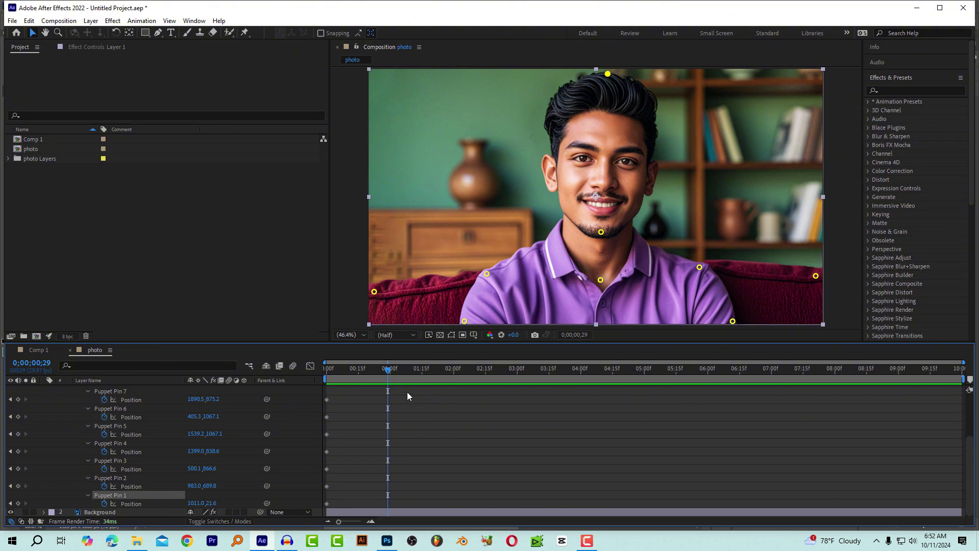
pyautogui.moveTo(400, 371)
pyautogui.mouseDown()
pyautogui.moveTo(435, 371)
pyautogui.moveTo(369, 371)
pyautogui.moveTo(393, 378)
pyautogui.mouseUp()
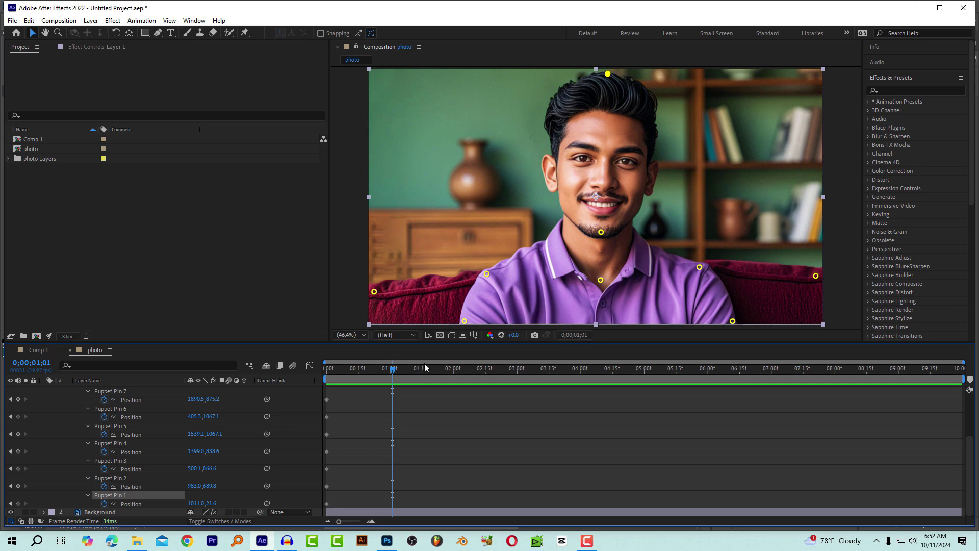
pyautogui.press('pageup')
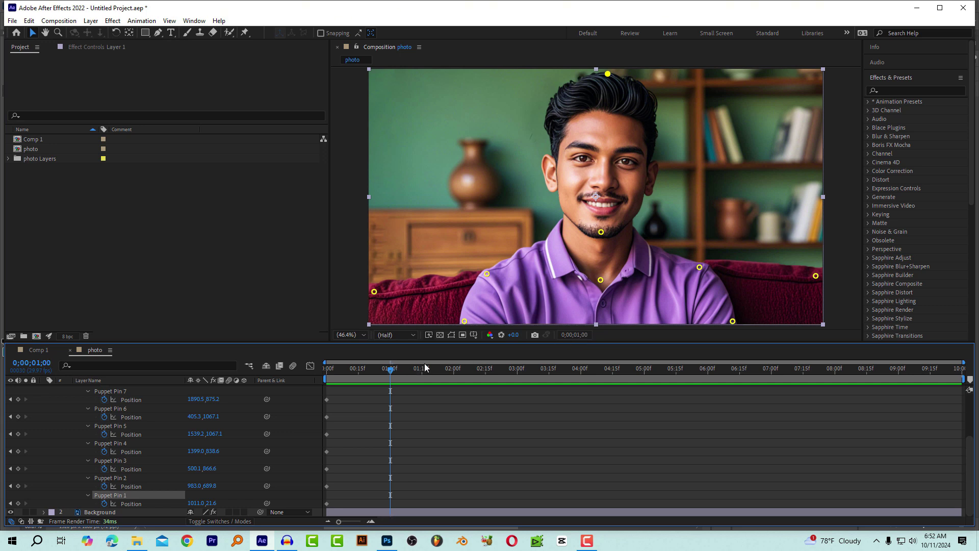
pyautogui.click(608, 74)
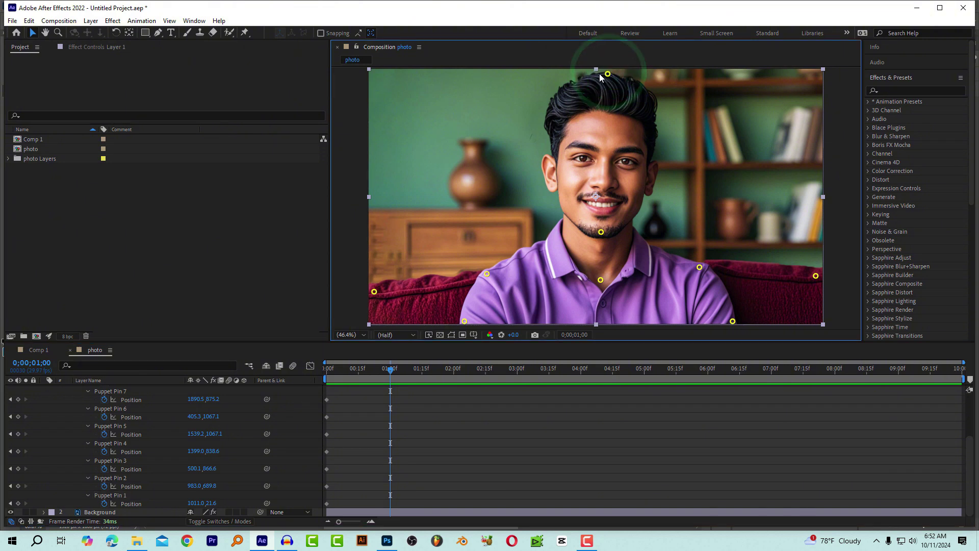
pyautogui.moveTo(608, 75); pyautogui.dragTo(585, 75)
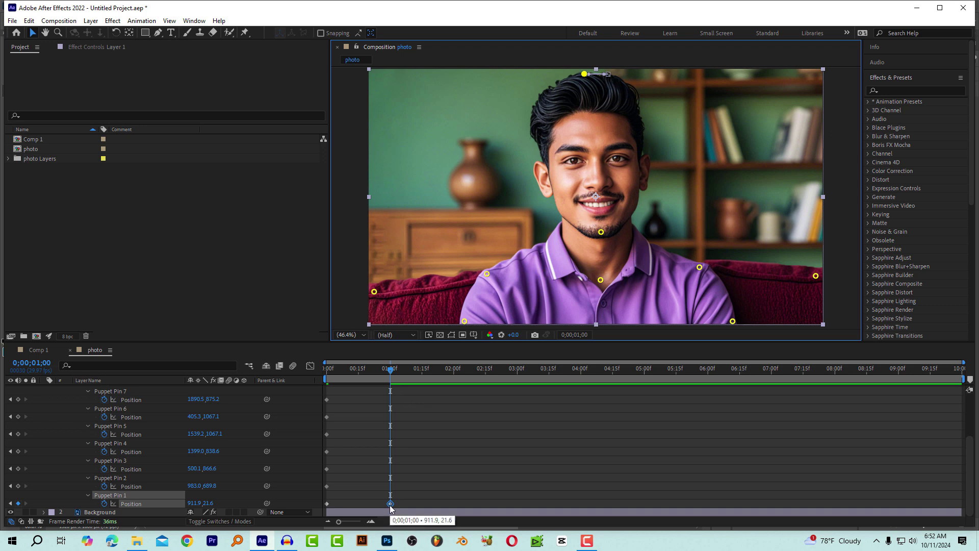
# - Preview the head movement from the first frame and return the playhead to the start
pyautogui.moveTo(389, 369); pyautogui.dragTo(322, 385)
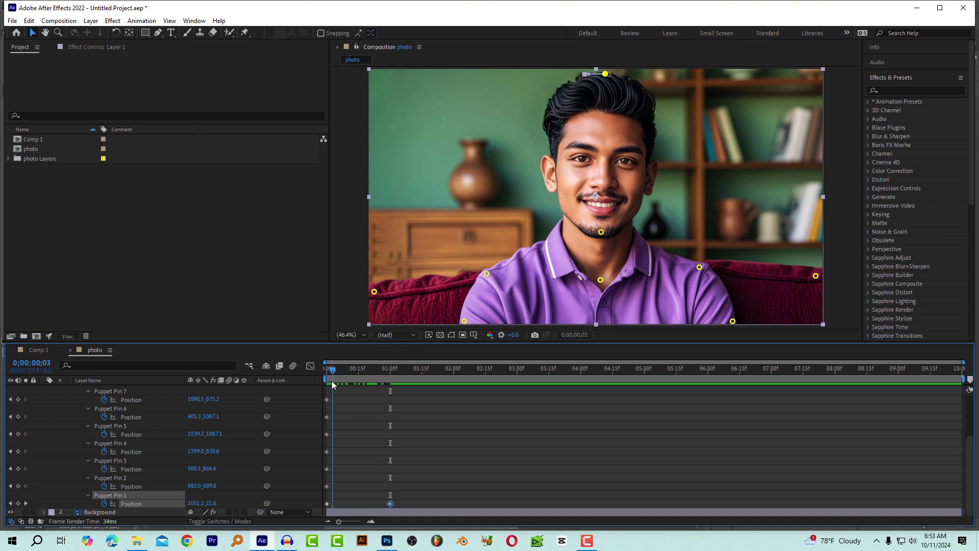
pyautogui.moveTo(336, 374); pyautogui.dragTo(292, 384)
pyautogui.press('space')
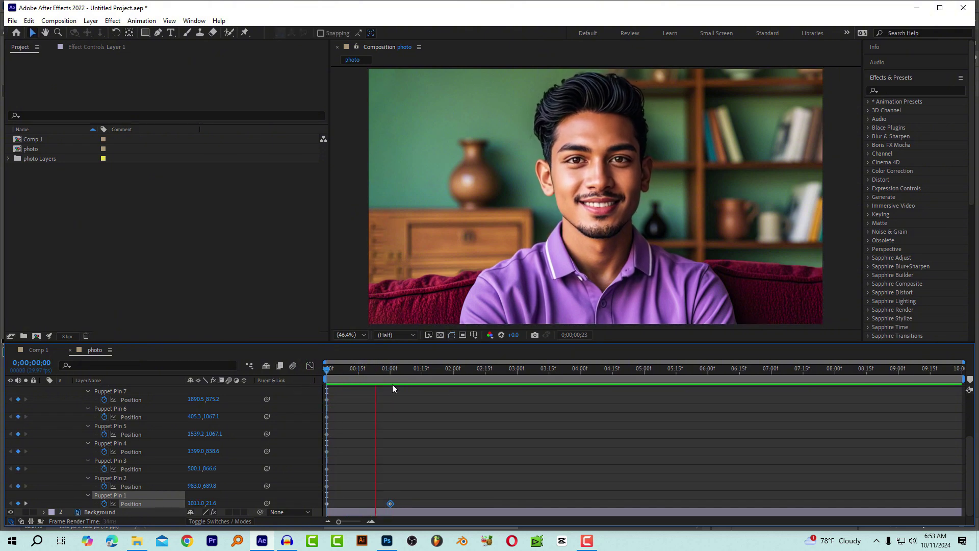
pyautogui.moveTo(366, 370); pyautogui.dragTo(323, 372)
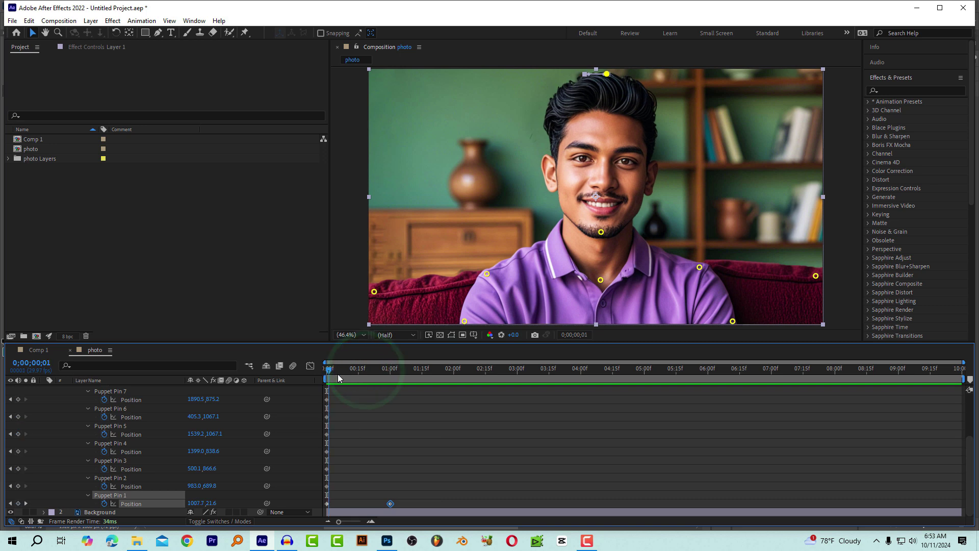
pyautogui.press('space')
pyautogui.press('space')
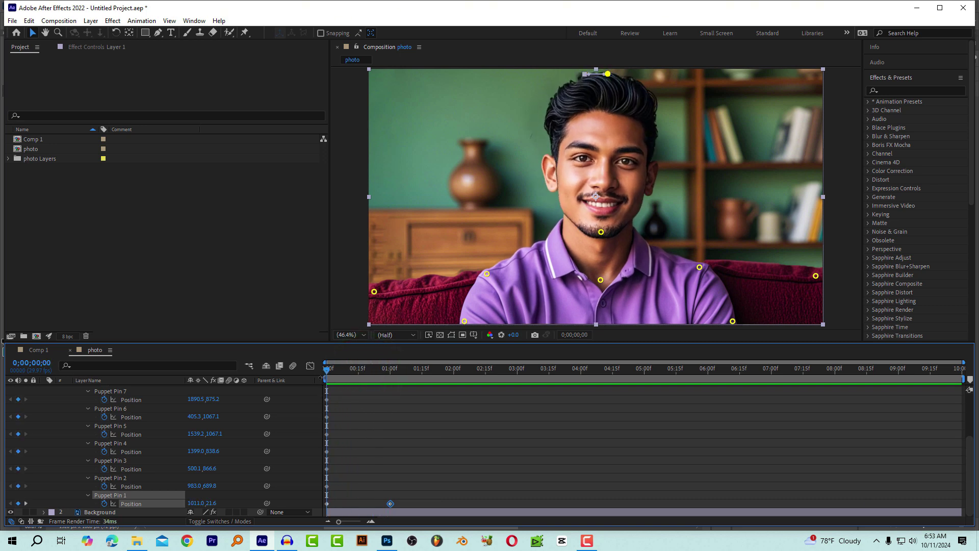
# - Copy Puppet Pin 1's first Position keyframe and paste it at 0;00;02;00
pyautogui.moveTo(338, 371); pyautogui.dragTo(454, 384)
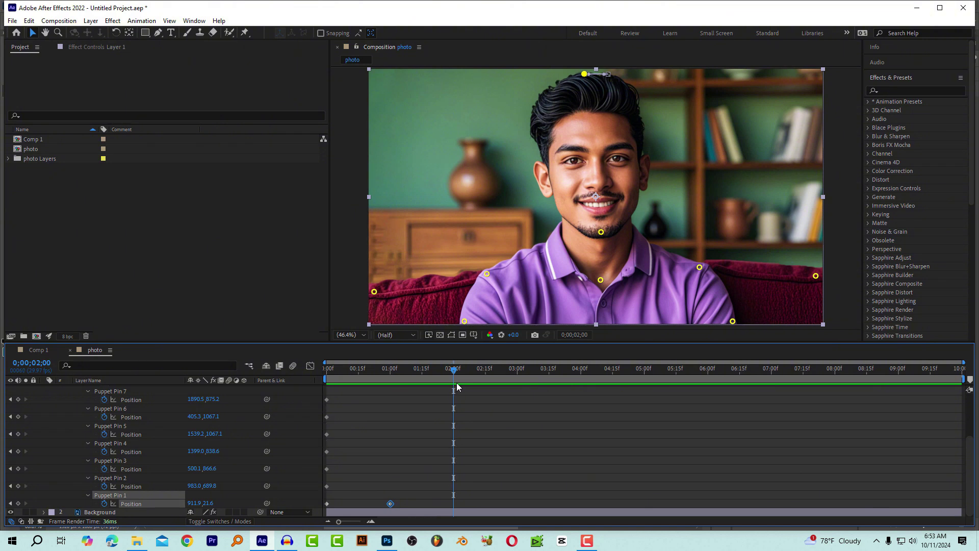
pyautogui.keyDown('shift'); pyautogui.click(402, 371); pyautogui.keyUp('shift')
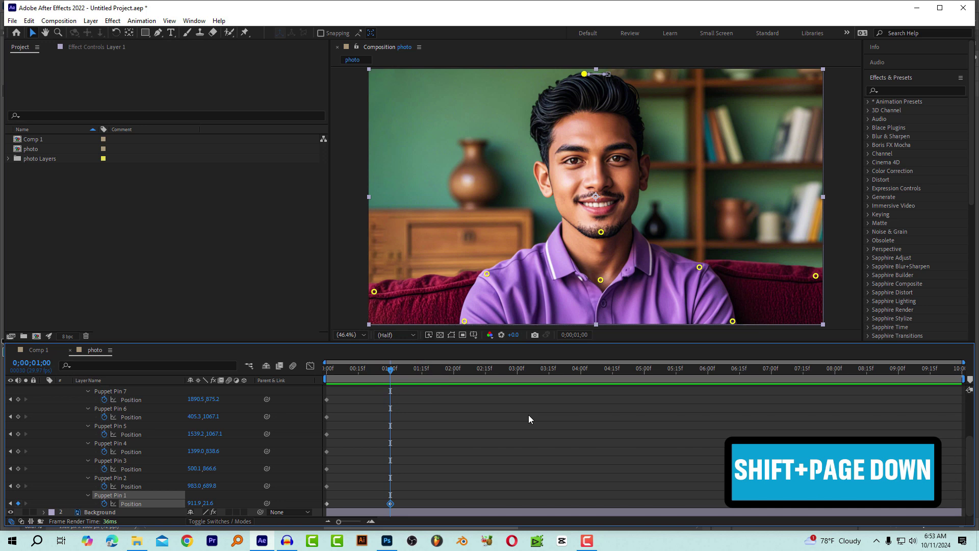
pyautogui.hotkey('shift', 'pagedown')
pyautogui.hotkey('shift', 'pagedown')
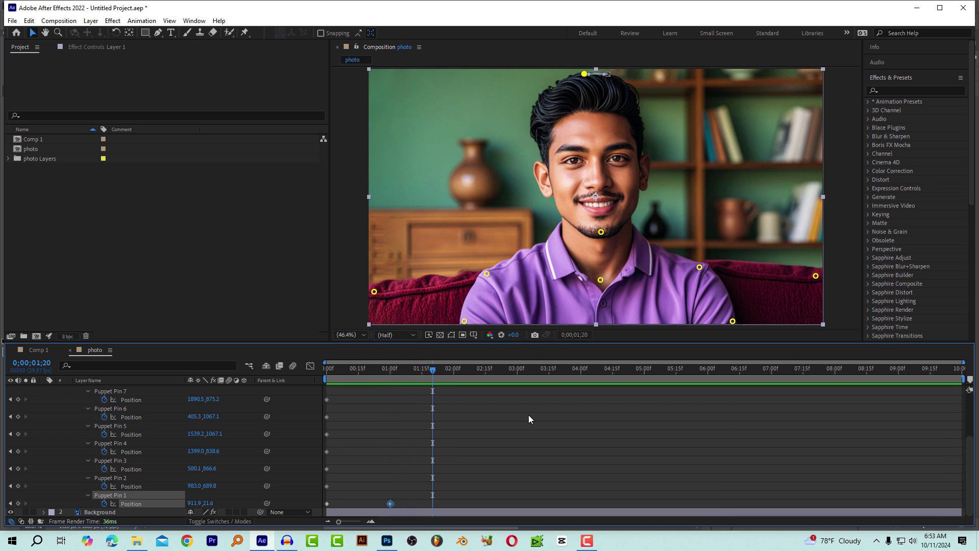
pyautogui.hotkey('shift', 'pagedown')
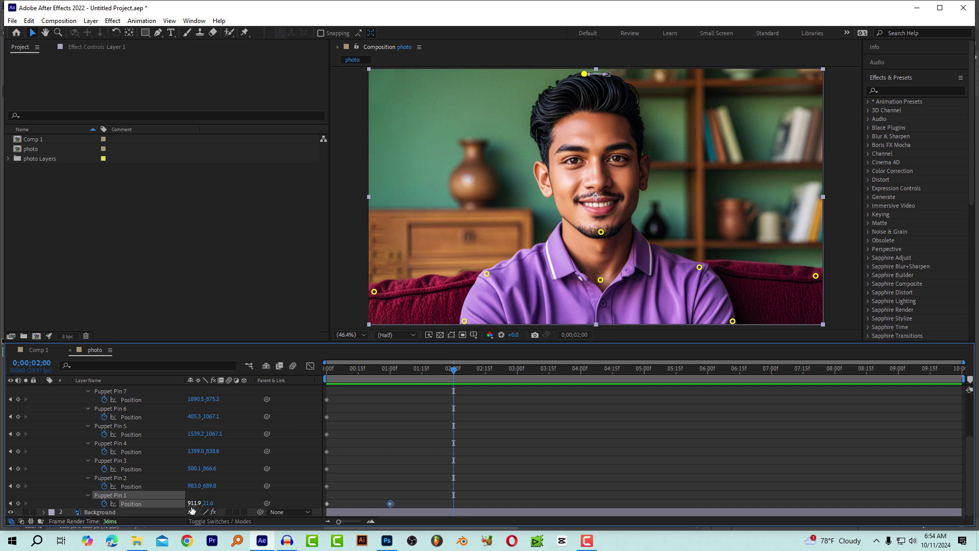
pyautogui.click(327, 503)
pyautogui.hotkey('ctrl', 'c')
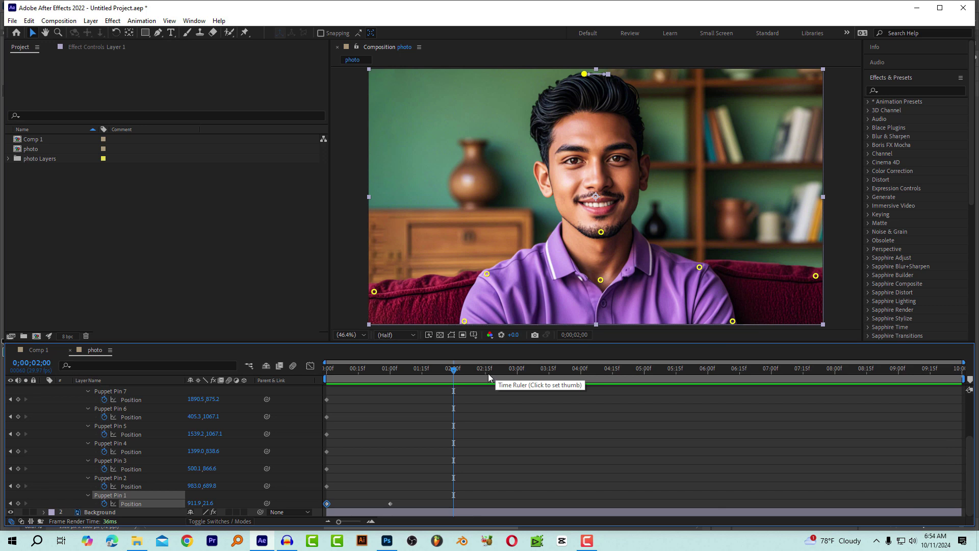
pyautogui.hotkey('ctrl', 'v')
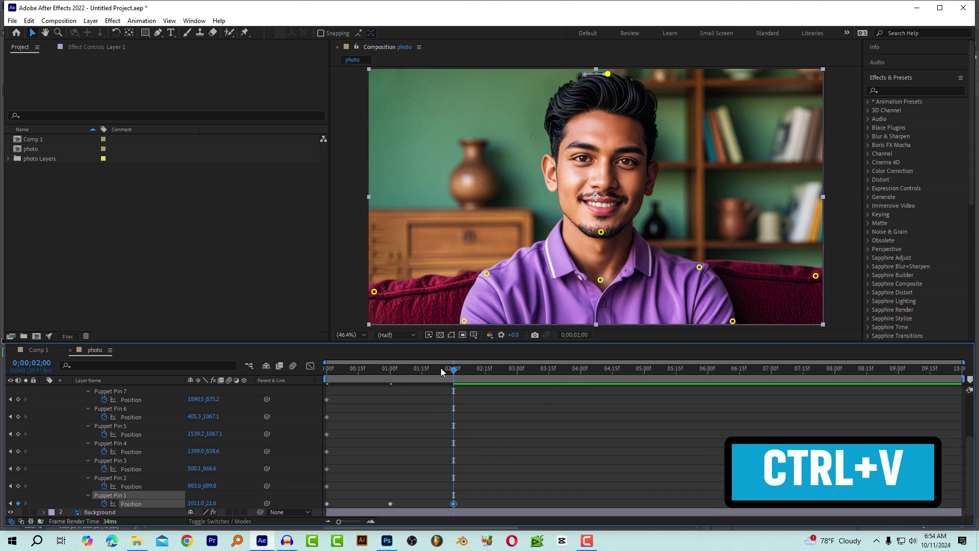
# - Review the head's motion across and beyond Puppet Pin 1's three keyframes, ending with the playhead at 0;00;02;00
pyautogui.moveTo(447, 368); pyautogui.dragTo(325, 368)
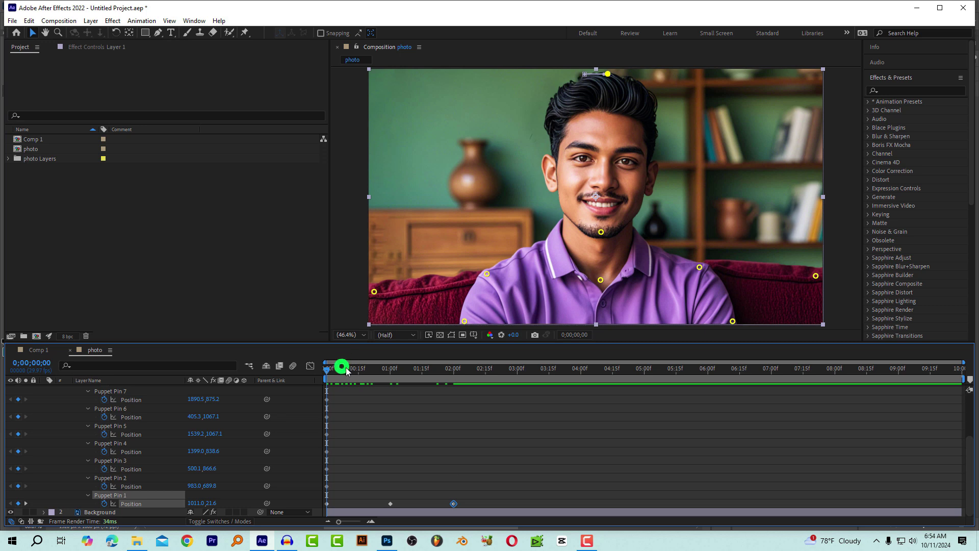
pyautogui.moveTo(341, 366); pyautogui.dragTo(861, 408)
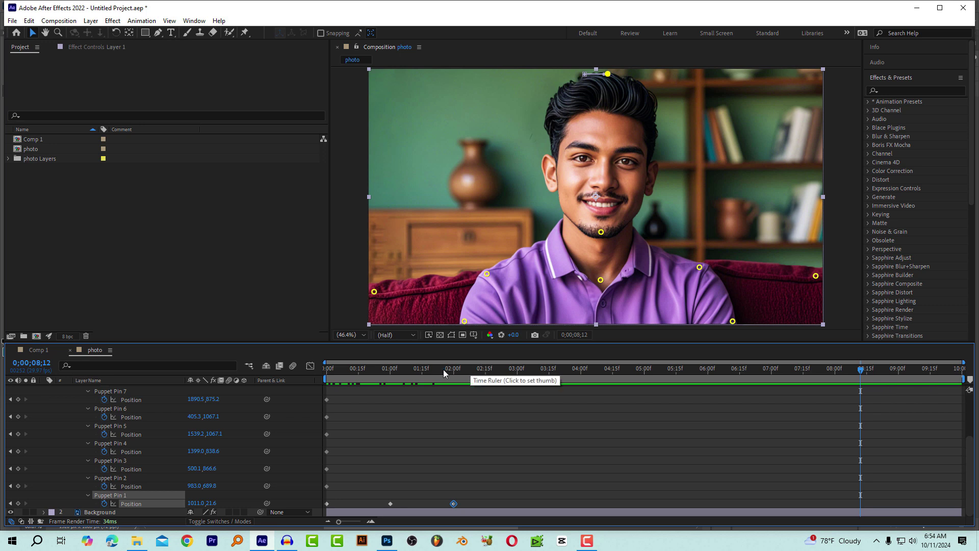
pyautogui.moveTo(433, 370); pyautogui.dragTo(403, 369)
pyautogui.moveTo(475, 382); pyautogui.dragTo(712, 385)
pyautogui.click(422, 385)
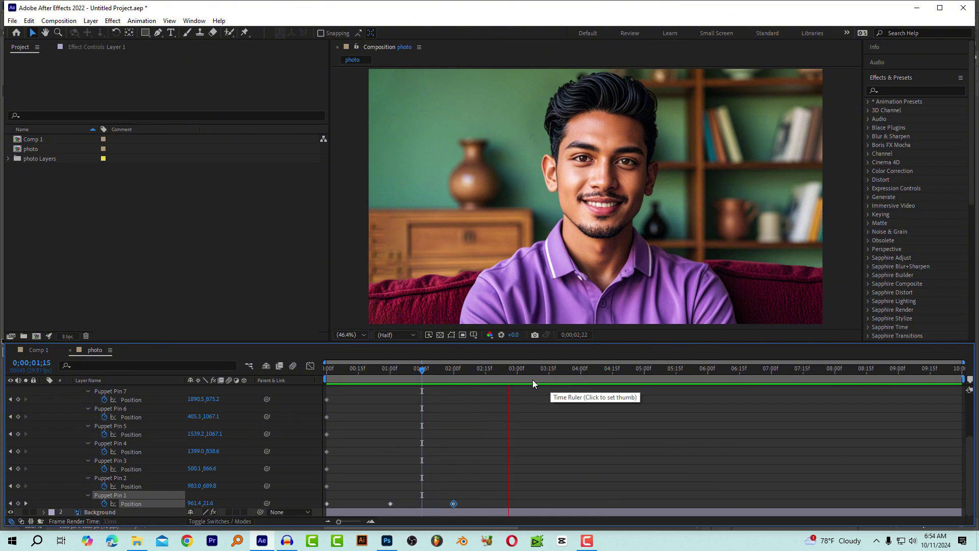
pyautogui.moveTo(461, 377)
pyautogui.mouseDown()
pyautogui.moveTo(362, 375)
pyautogui.moveTo(453, 388)
pyautogui.mouseUp()
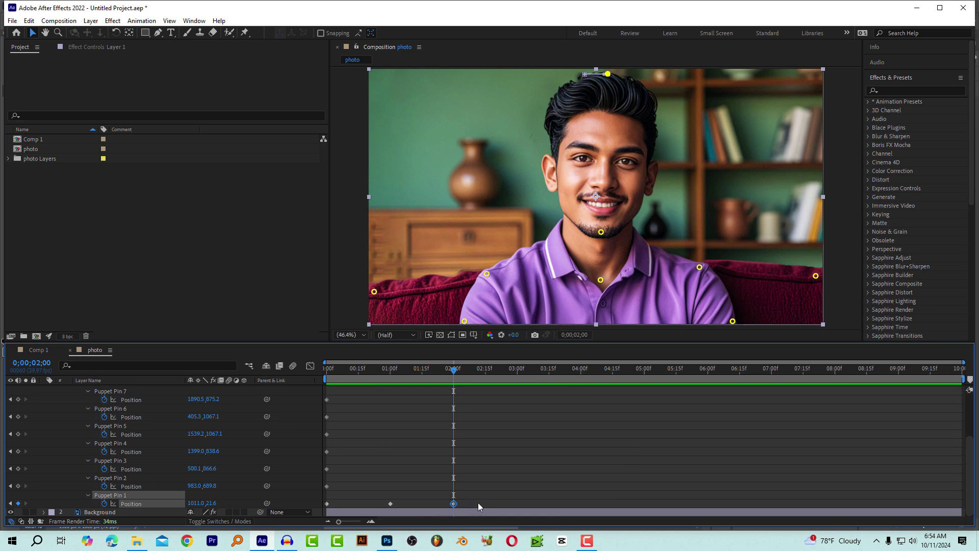
# - Apply Easy Ease to all three of Puppet Pin 1's Position keyframes
pyautogui.moveTo(476, 500); pyautogui.dragTo(320, 506)
pyautogui.rightClick(390, 503)
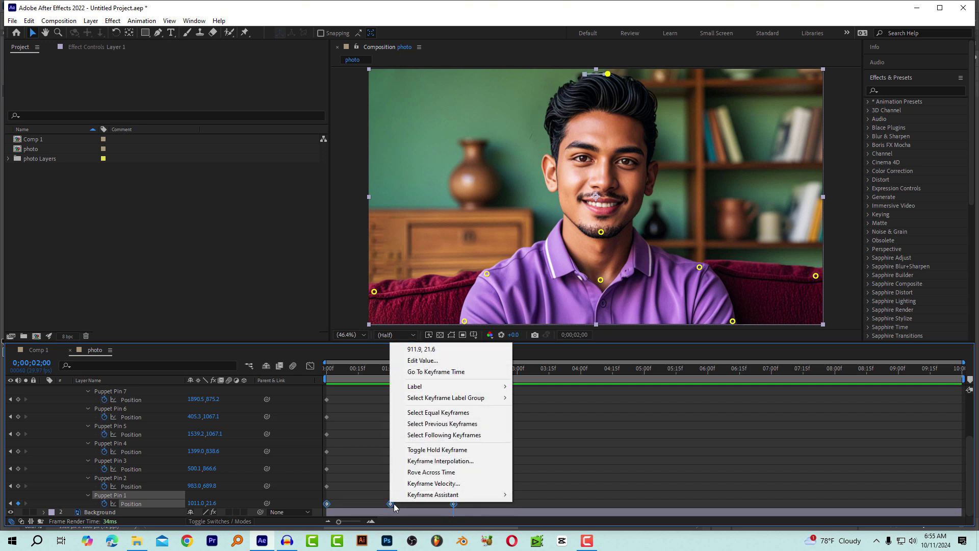
pyautogui.moveTo(433, 499)
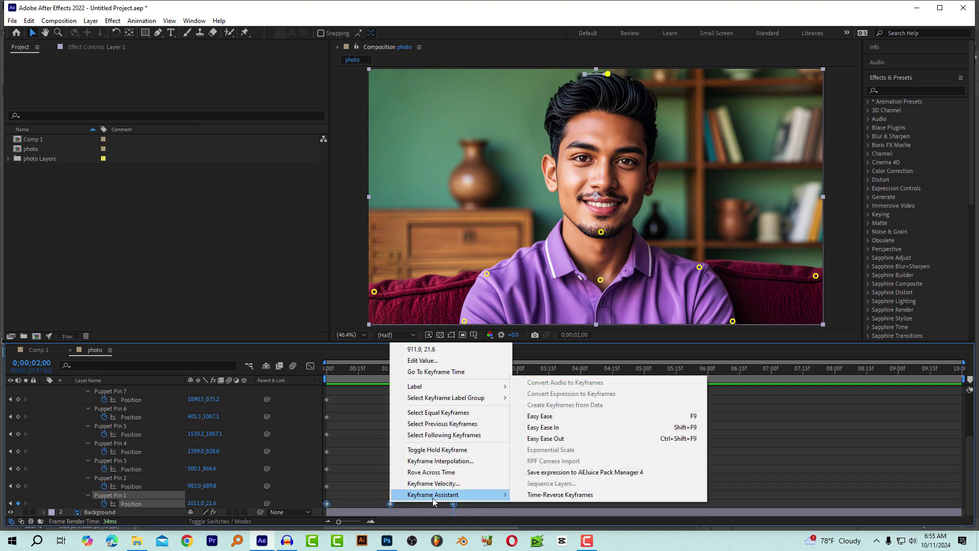
pyautogui.click(556, 417)
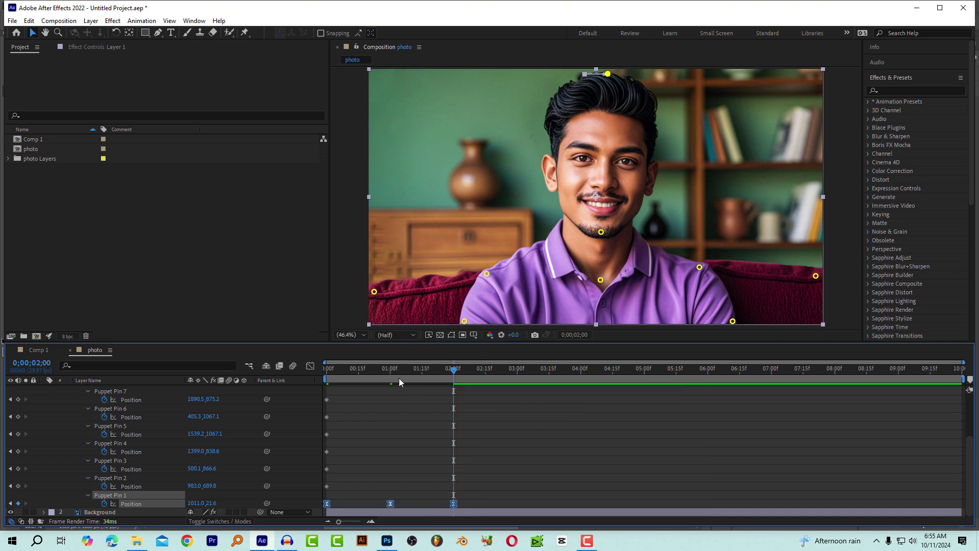
# - Preview the eased head movement from the first frame and stop playback
pyautogui.moveTo(373, 372); pyautogui.dragTo(325, 376)
pyautogui.press('space')
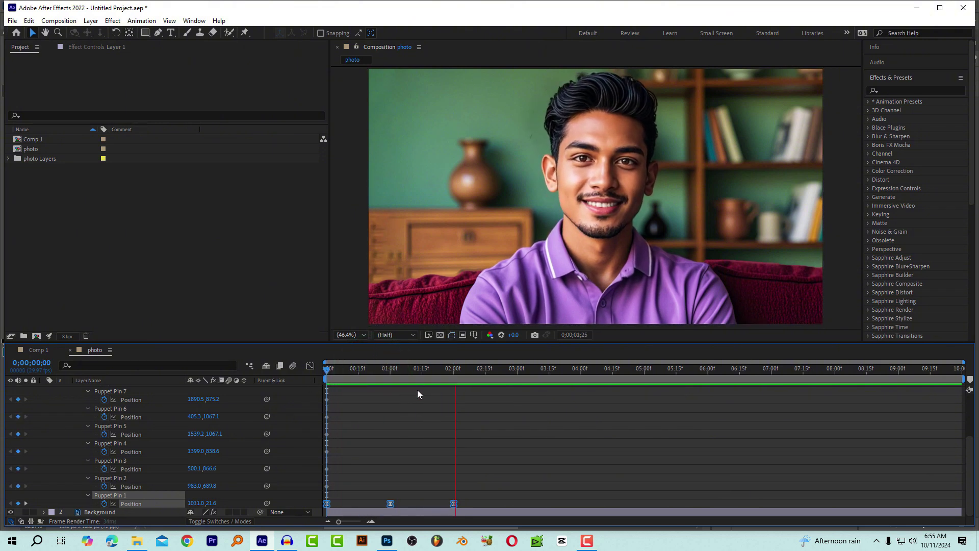
pyautogui.click(434, 370)
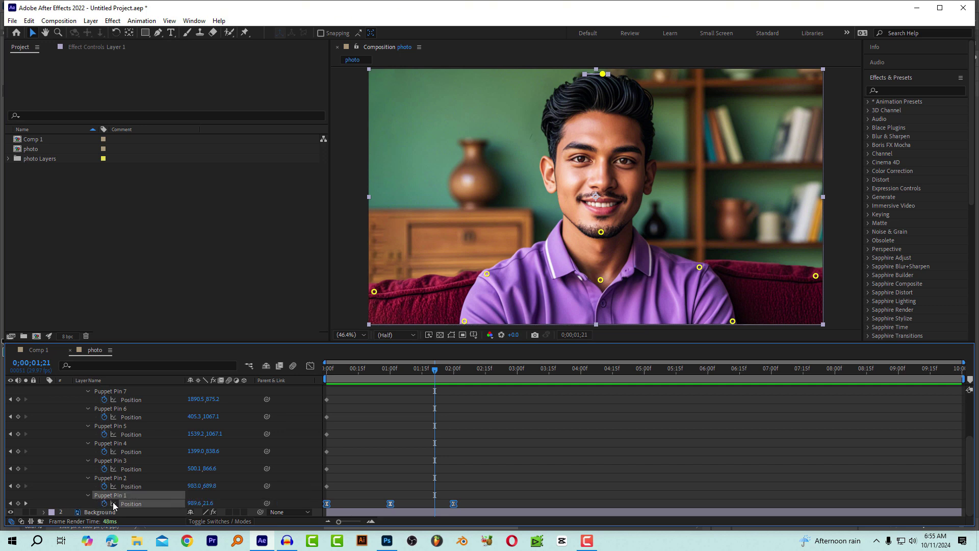
# - Add the expression loopOut(type = "cycle", numKeyframes = 0) to Puppet Pin 1's Position
pyautogui.press('alt')
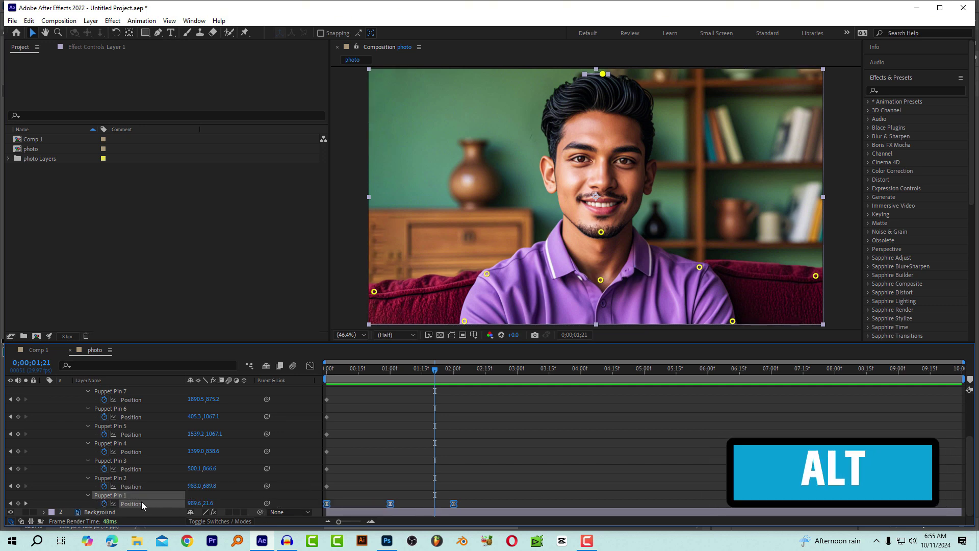
pyautogui.keyDown('alt'); pyautogui.click(105, 504); pyautogui.keyUp('alt')
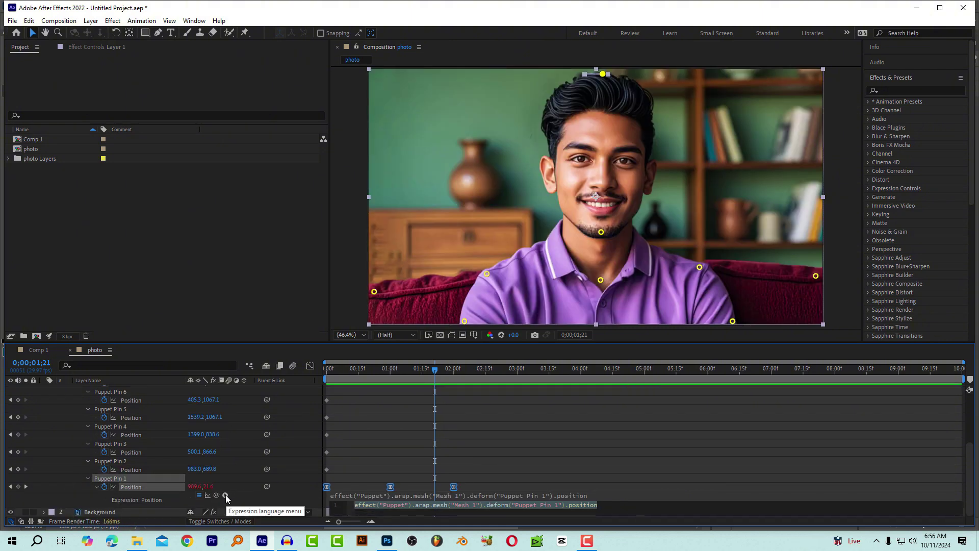
pyautogui.click(225, 495)
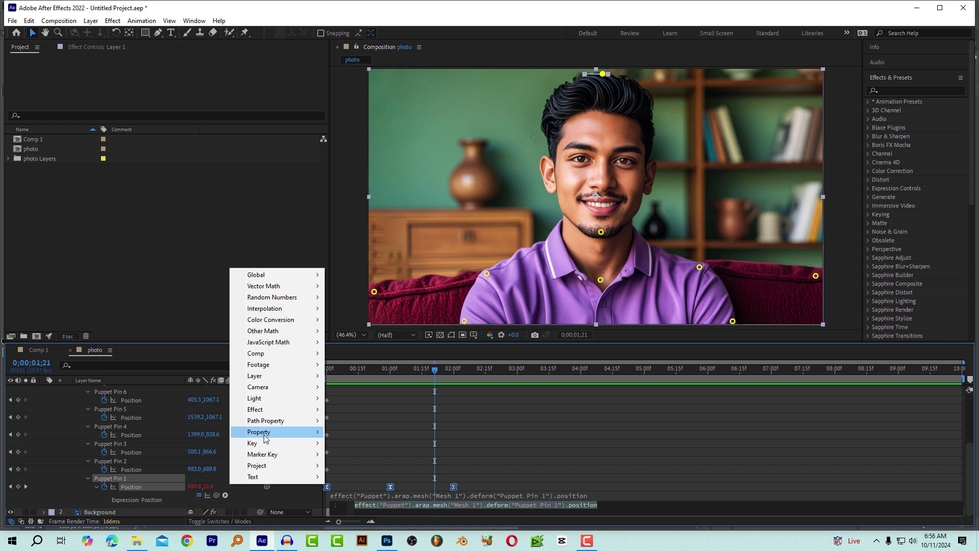
pyautogui.moveTo(285, 439)
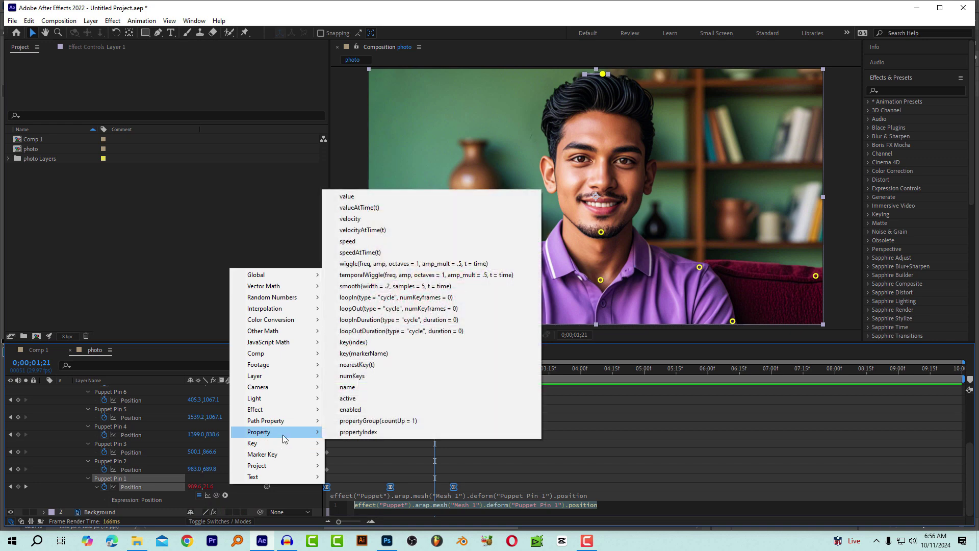
pyautogui.click(377, 309)
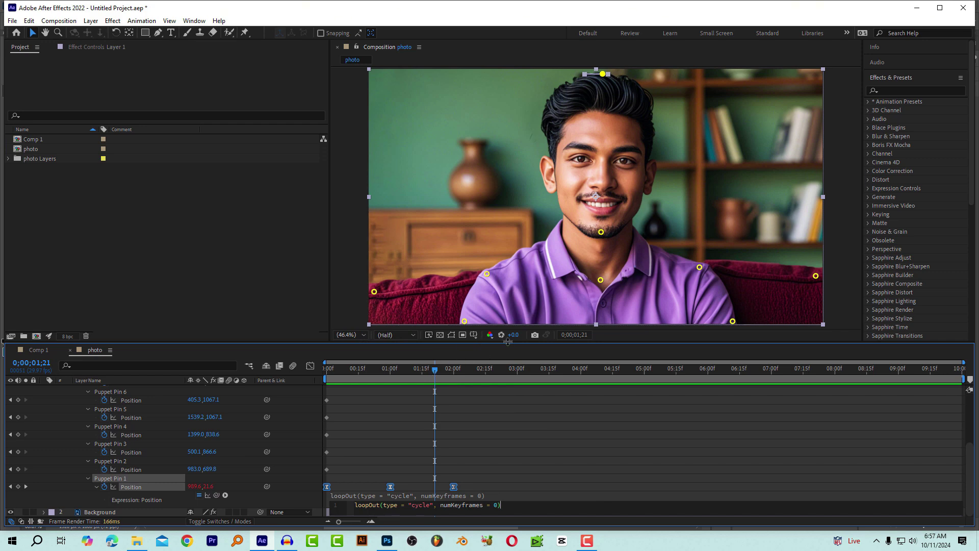
# - Commit the expression, enlarge the timeline area and preview the looping head movement from the first frame
pyautogui.moveTo(507, 341); pyautogui.dragTo(462, 298)
pyautogui.moveTo(384, 303); pyautogui.dragTo(324, 306)
pyautogui.press('space')
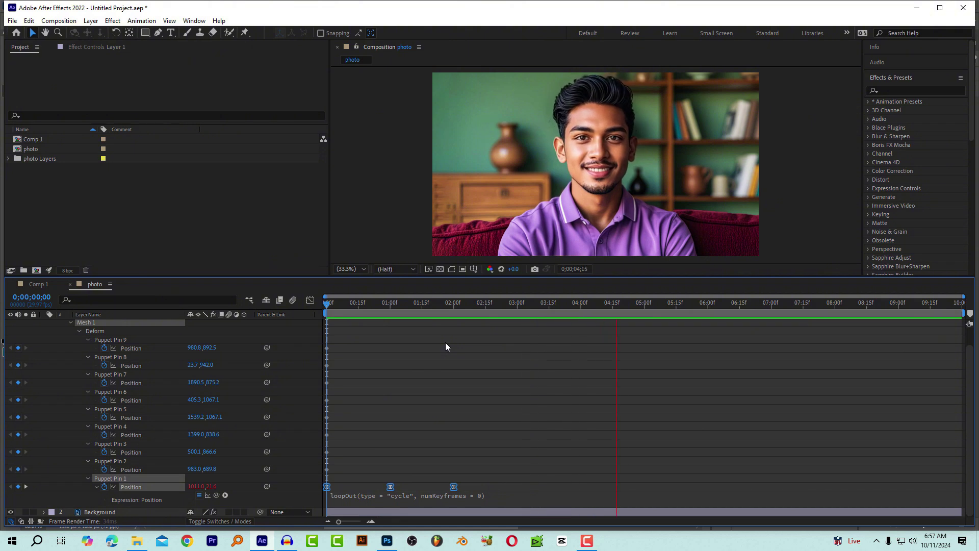
pyautogui.press('space')
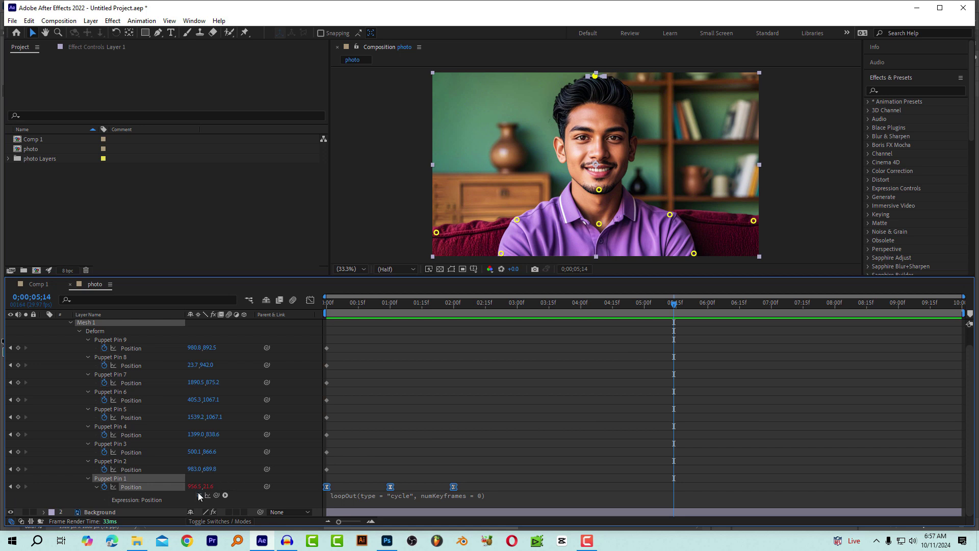
# - Remove the loop expression from Puppet Pin 1's Position and play the stretch after the last keyframe
pyautogui.keyDown('alt'); pyautogui.click(105, 487); pyautogui.keyUp('alt')
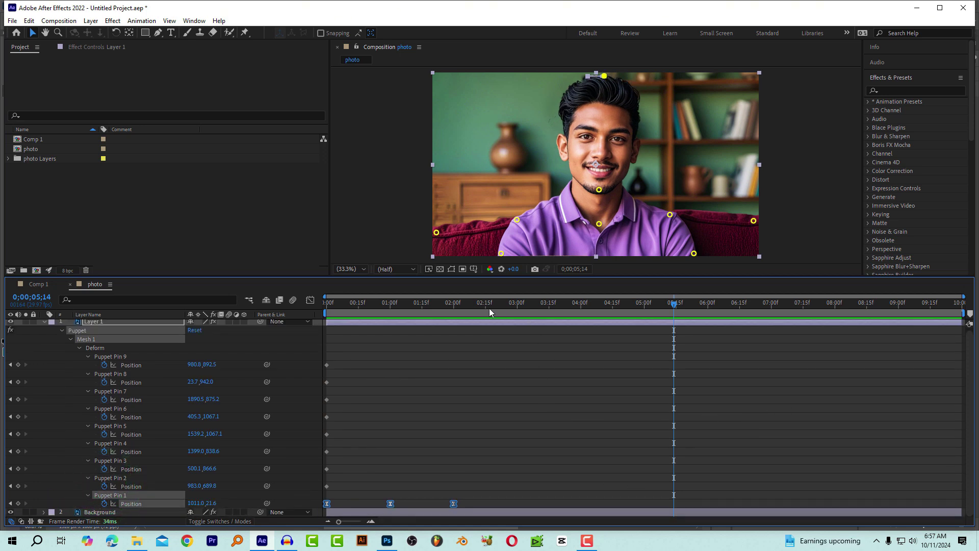
pyautogui.moveTo(489, 308)
pyautogui.mouseDown()
pyautogui.moveTo(404, 307)
pyautogui.moveTo(491, 307)
pyautogui.mouseUp()
pyautogui.press('capslock')
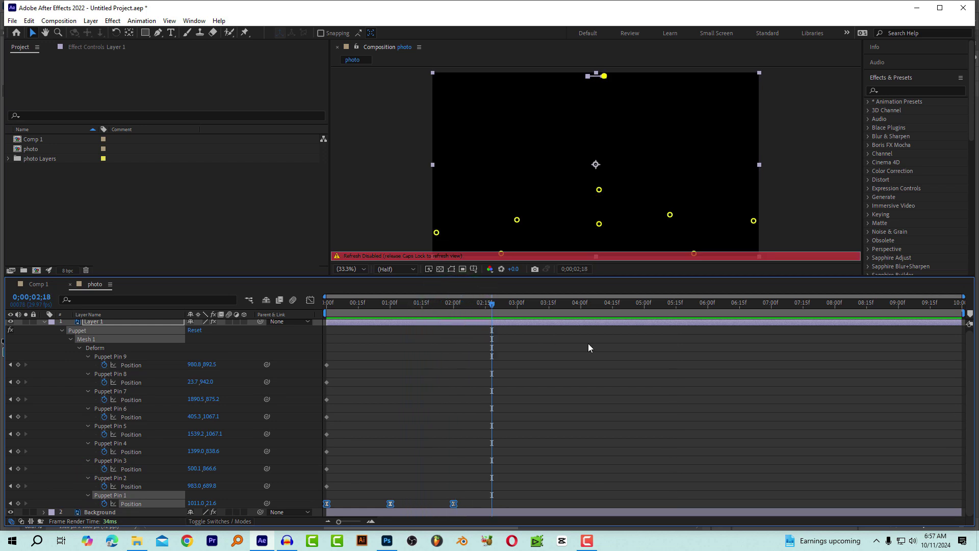
pyautogui.press('capslock')
pyautogui.press('space')
pyautogui.press('space')
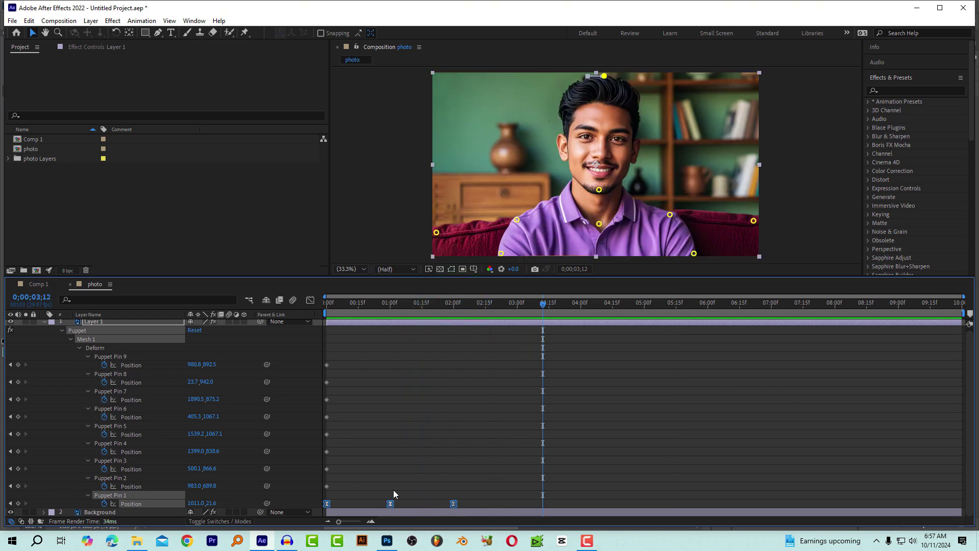
# - Copy Puppet Pin 1's Position keyframe at 1 second and paste it at 0;00;03;00
pyautogui.click(390, 503)
pyautogui.click(389, 309)
pyautogui.press('Home')
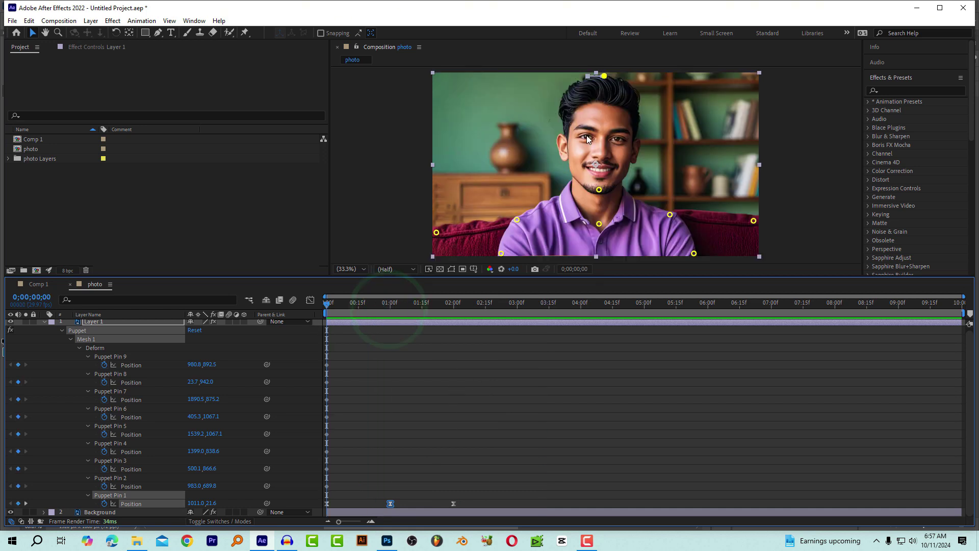
pyautogui.moveTo(371, 312); pyautogui.dragTo(455, 330)
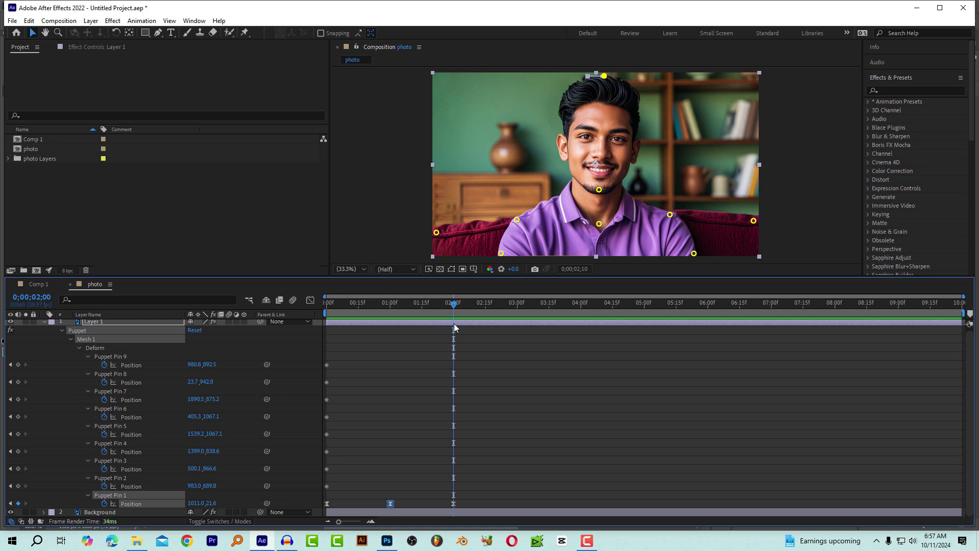
pyautogui.hotkey('shift', 'pagedown')
pyautogui.hotkey('shift', 'pagedown')
pyautogui.hotkey('shift', 'pagedown')
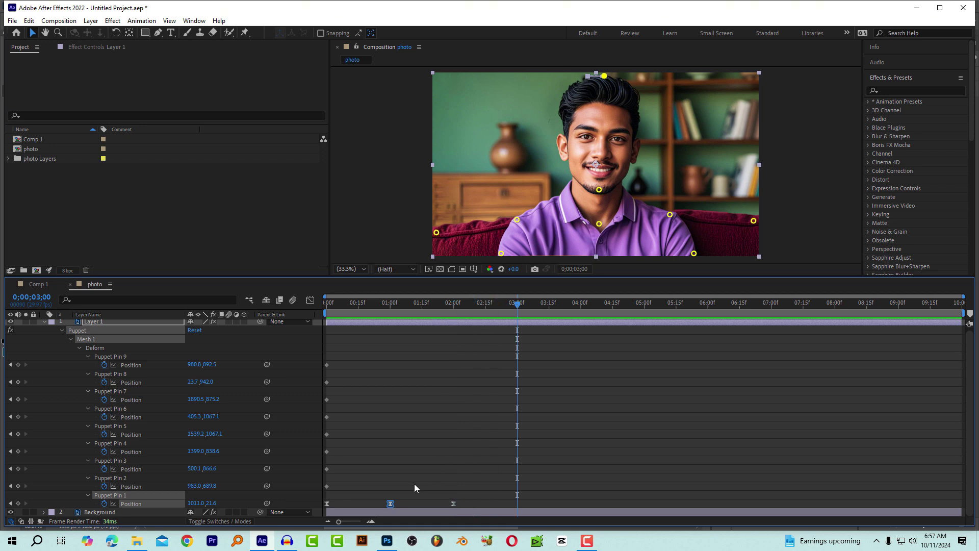
pyautogui.click(389, 504)
pyautogui.hotkey('ctrl', 'v')
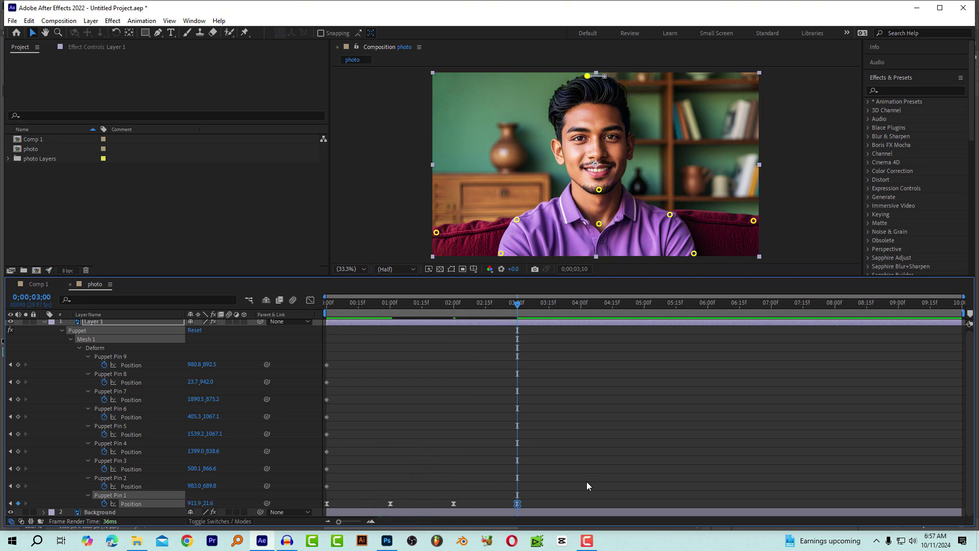
# - Copy Puppet Pin 1's Position keyframe at 2 seconds to 0;00;04;00 and preview the extended head movement
pyautogui.hotkey('shift', 'pagedown')
pyautogui.hotkey('shift', 'pagedown')
pyautogui.hotkey('shift', 'pagedown')
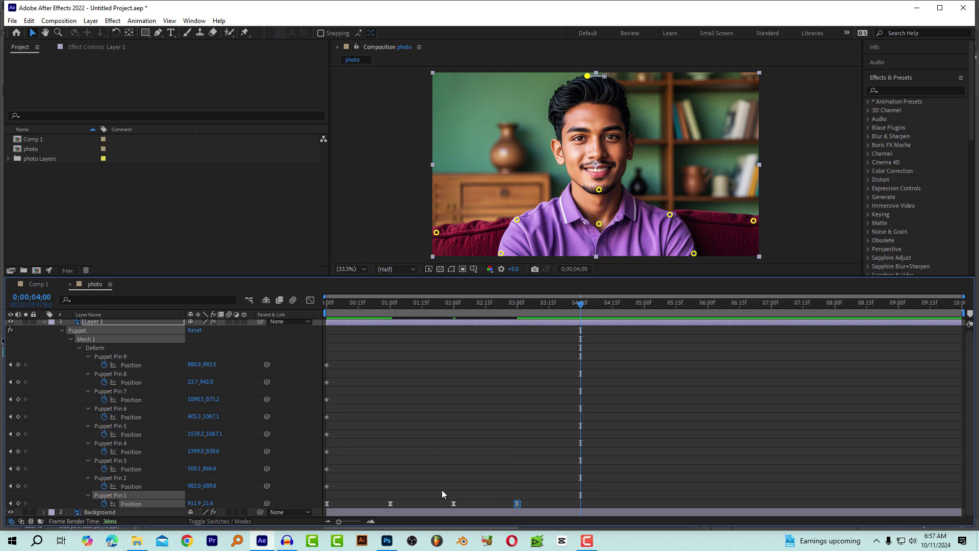
pyautogui.click(453, 503)
pyautogui.hotkey('ctrl', 'c')
pyautogui.hotkey('ctrl', 'v')
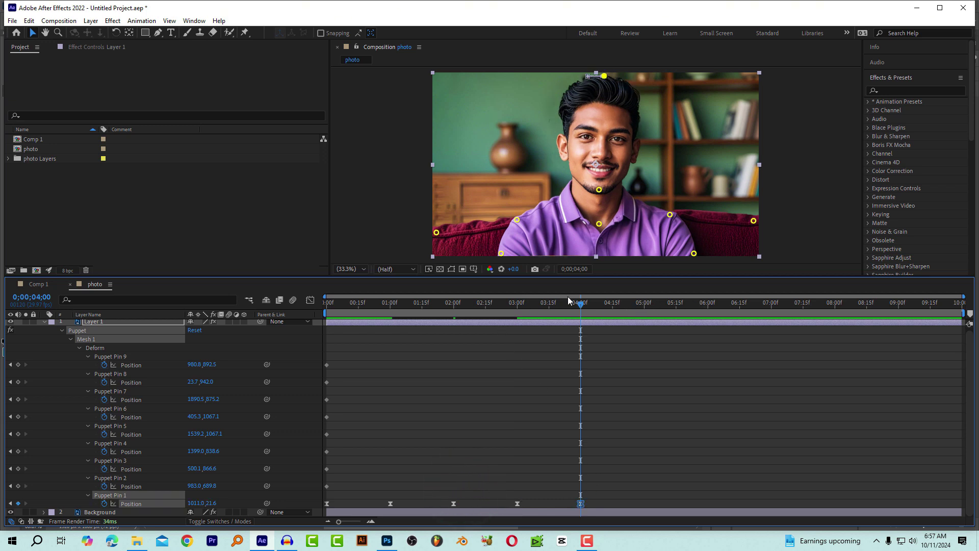
pyautogui.press('space')
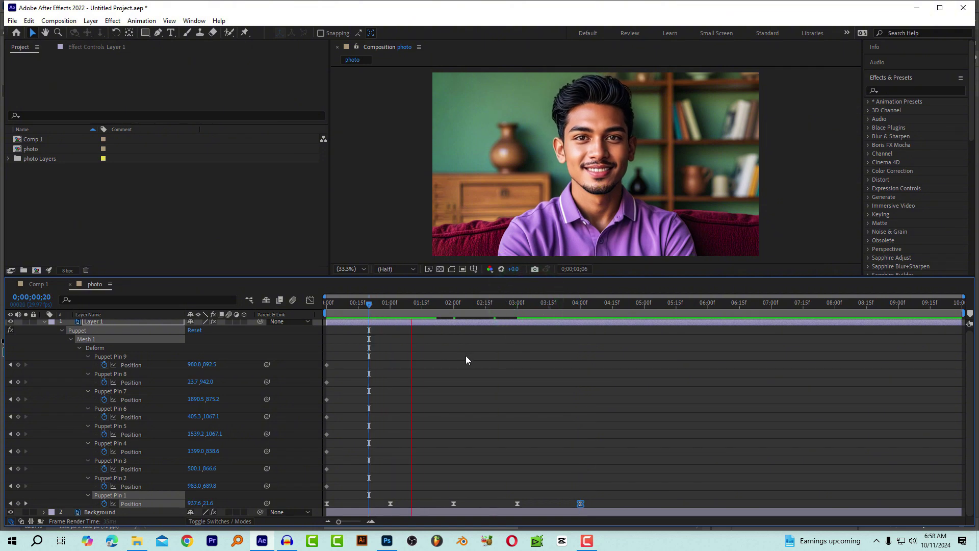
pyautogui.press('space')
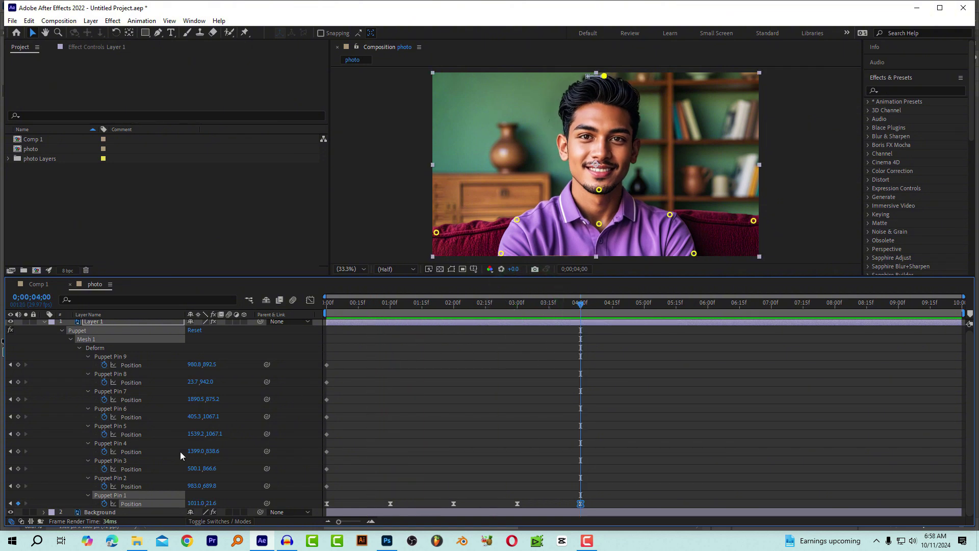
# - Add the expression loopOut(type = "cycle", numKeyframes = 0) to Puppet Pin 1's Position and preview the loop past the last keyframe
pyautogui.keyDown('alt'); pyautogui.click(104, 504); pyautogui.keyUp('alt')
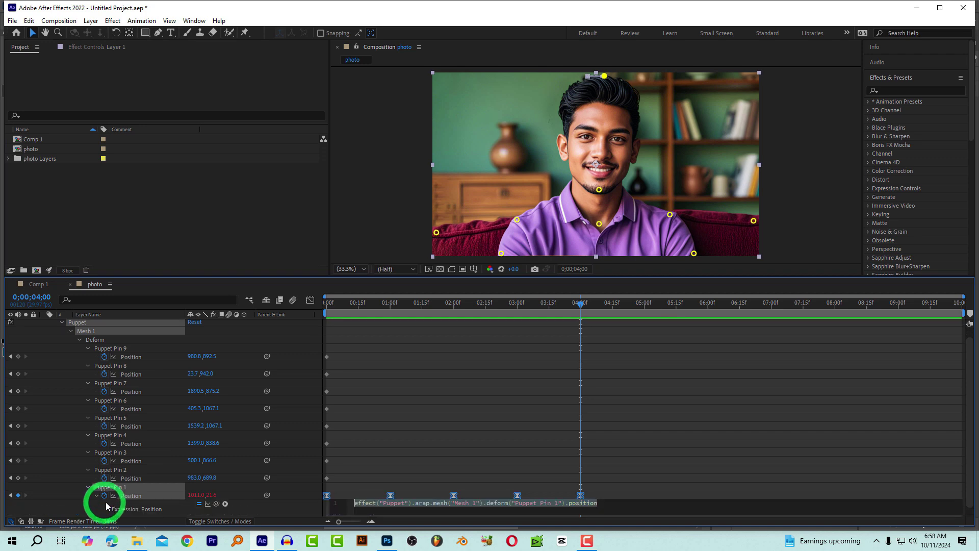
pyautogui.click(225, 504)
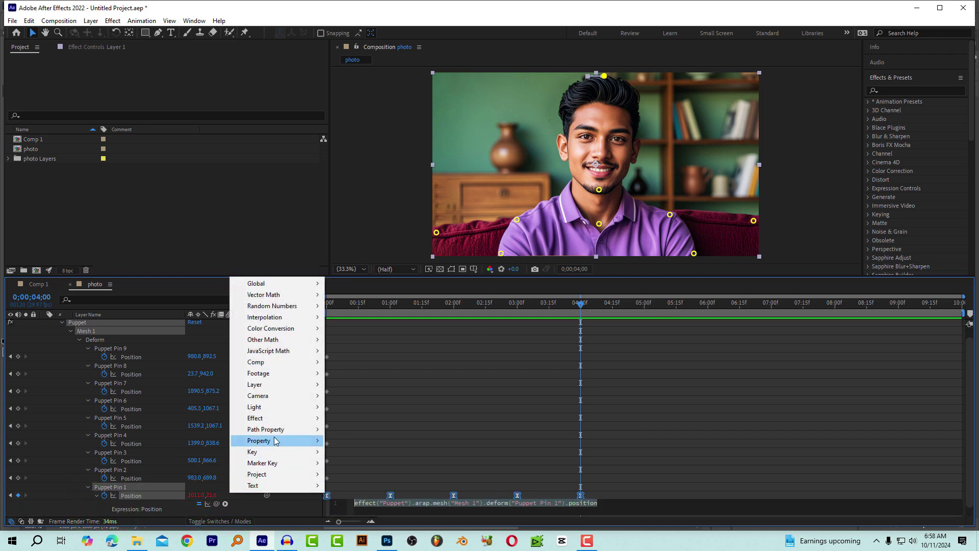
pyautogui.moveTo(260, 441)
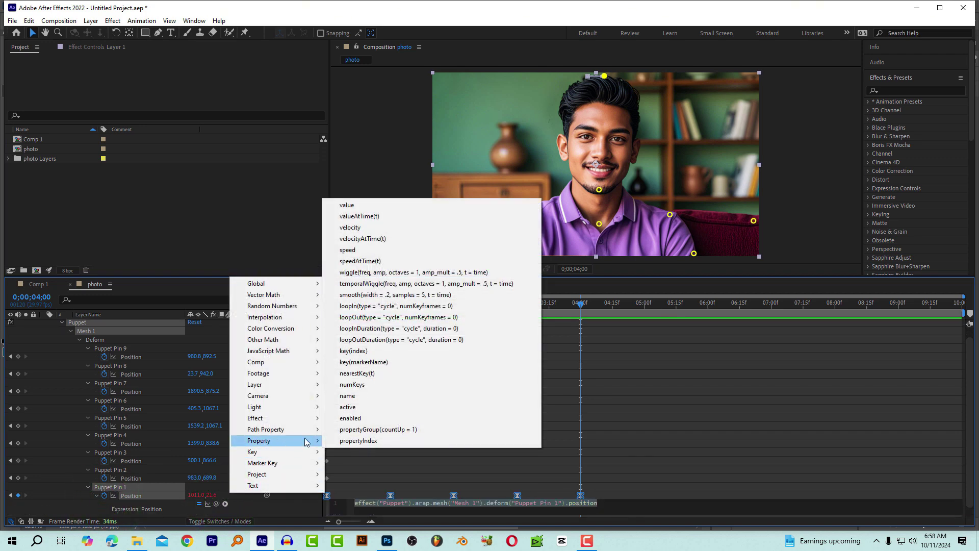
pyautogui.click(375, 317)
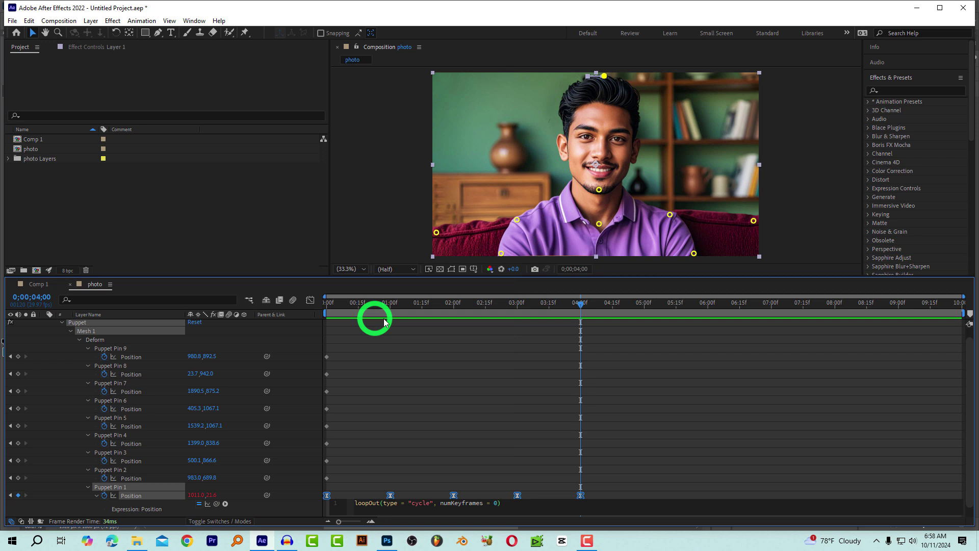
pyautogui.click(551, 305)
pyautogui.press('space')
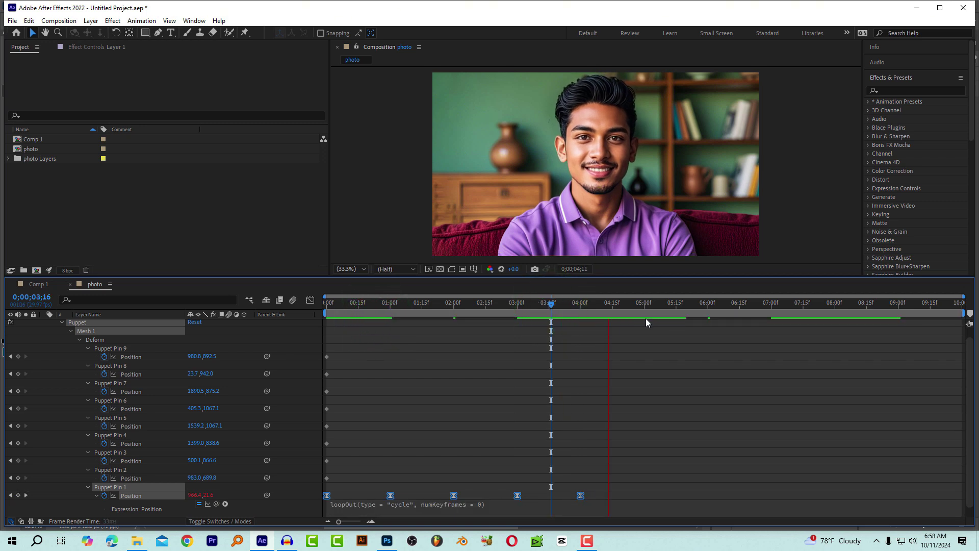
pyautogui.press('space')
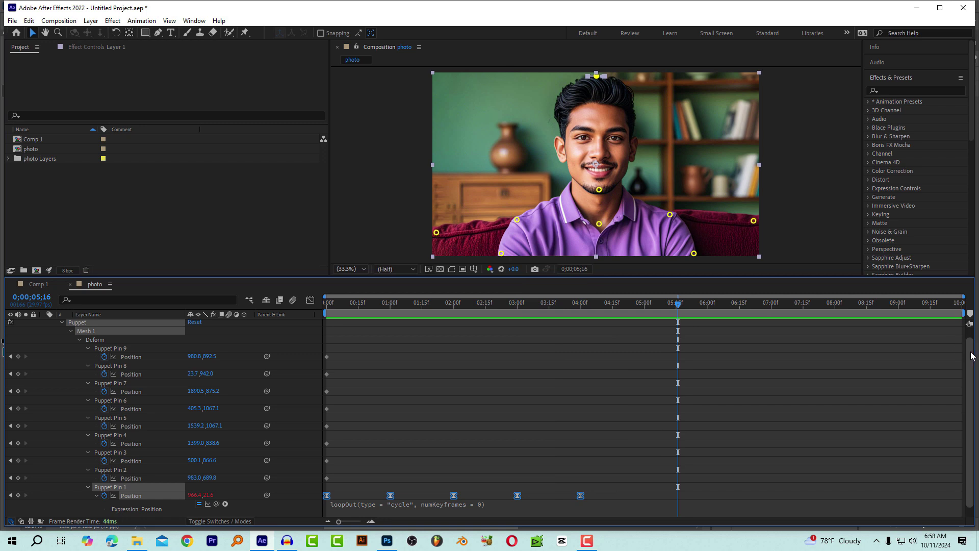
pyautogui.moveTo(969, 353); pyautogui.dragTo(974, 412)
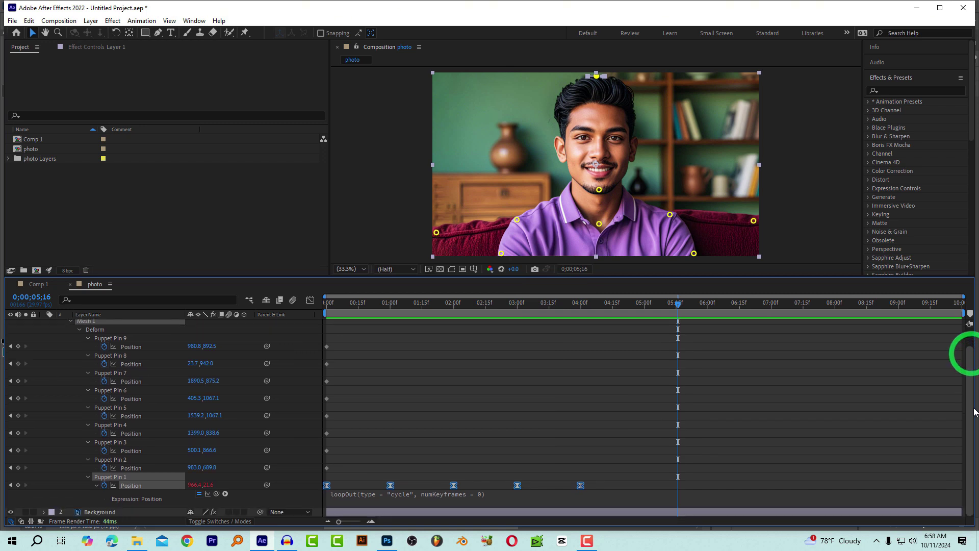
pyautogui.click(558, 305)
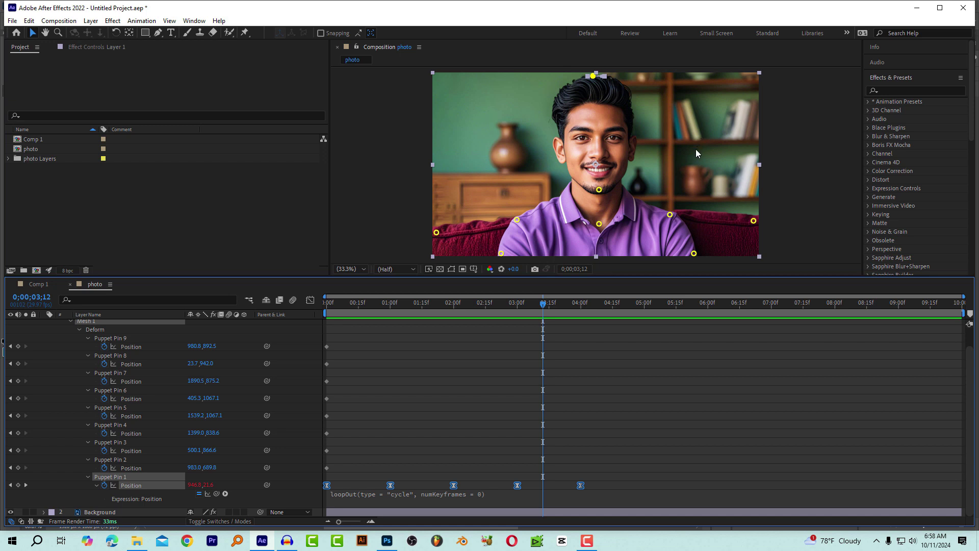
# - Expand the photo Layers folder in the project and collapse Layer 1's properties in the timeline
pyautogui.click(9, 159)
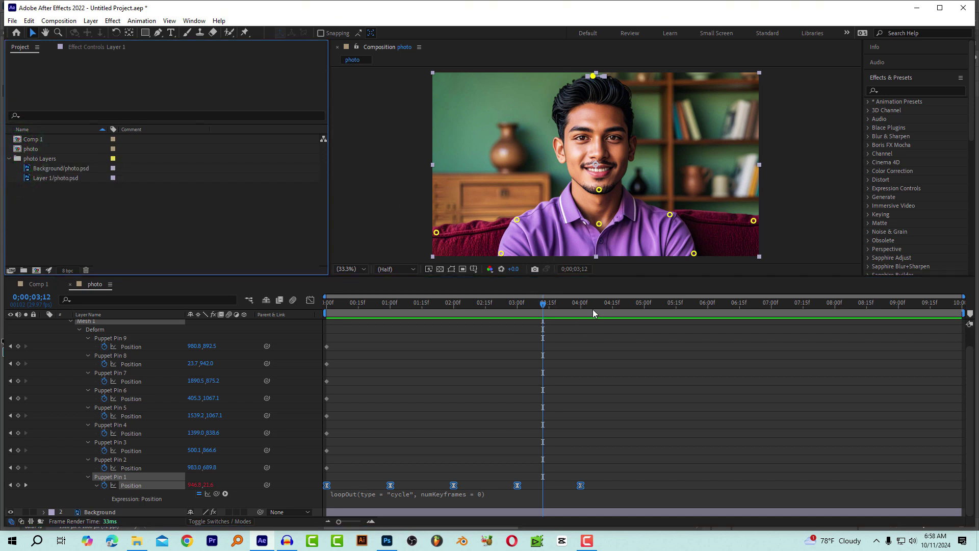
pyautogui.scroll(2, 151, 347)
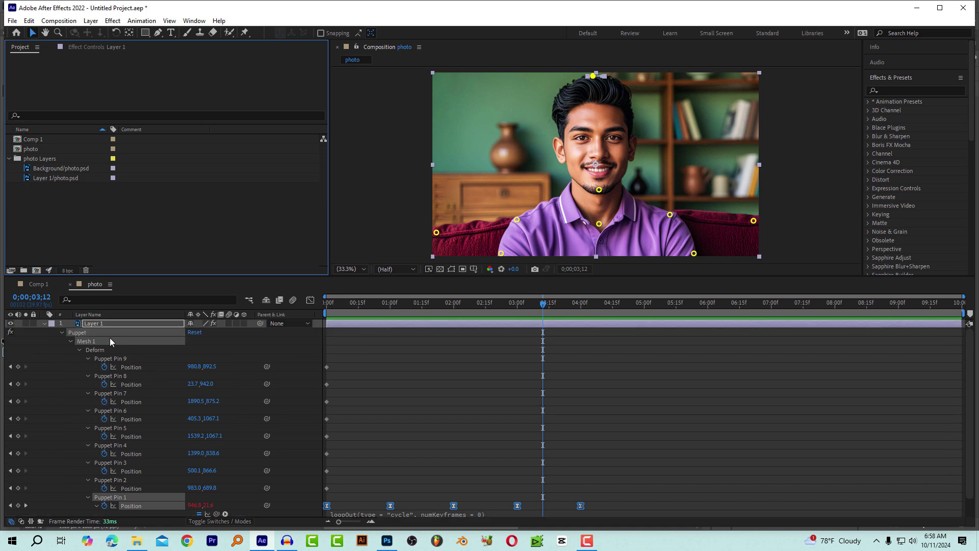
pyautogui.click(45, 324)
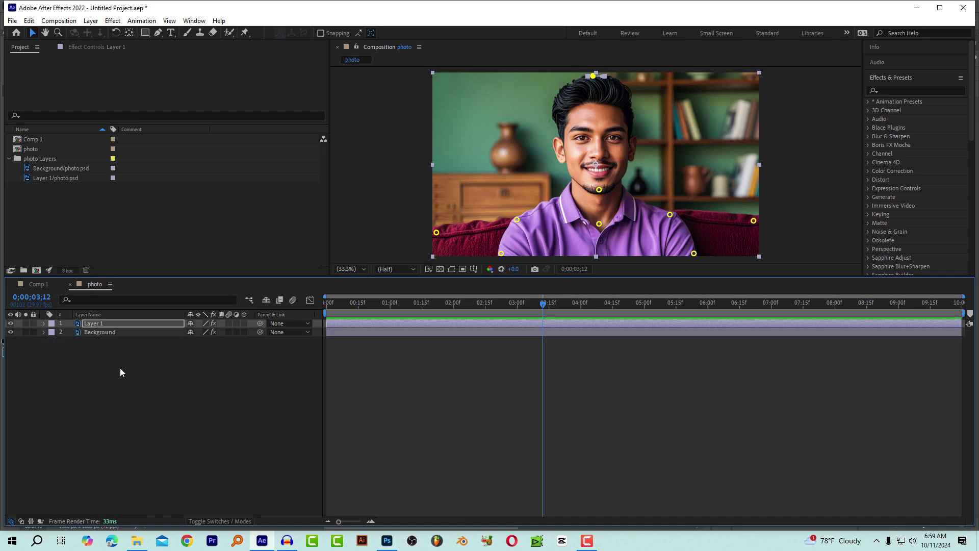
# - Add a Two-Node Camera layer named Camera 1 with depth of field enabled, keeping the offered camera settings
pyautogui.click(91, 21)
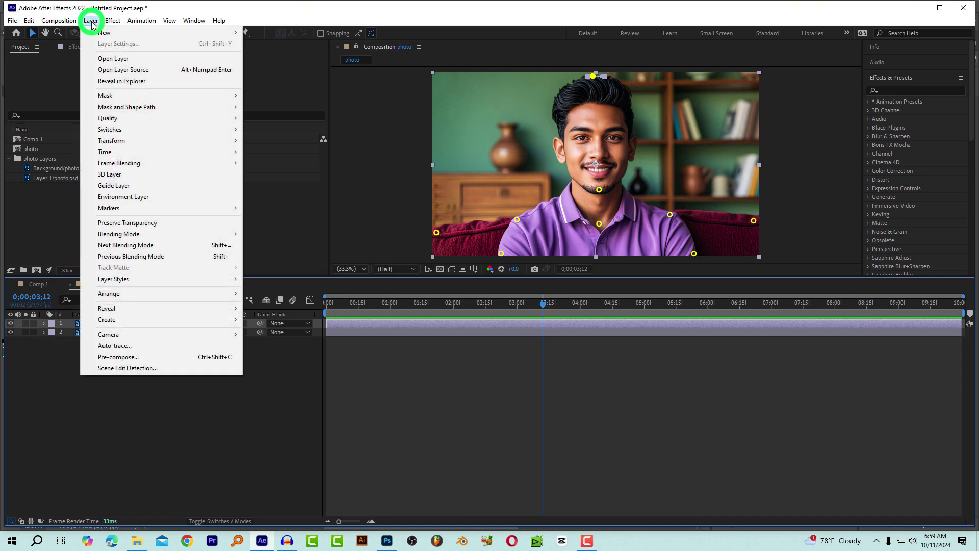
pyautogui.moveTo(107, 33)
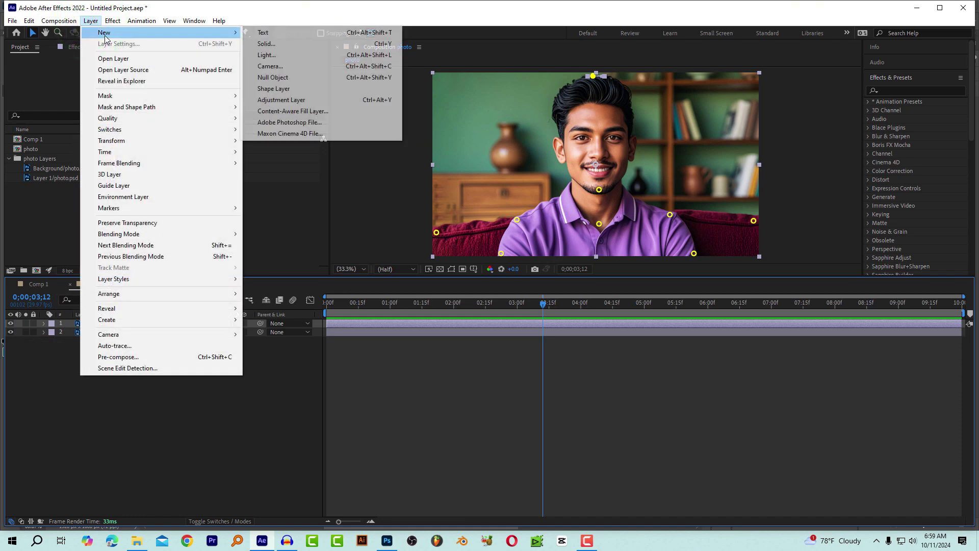
pyautogui.click(301, 66)
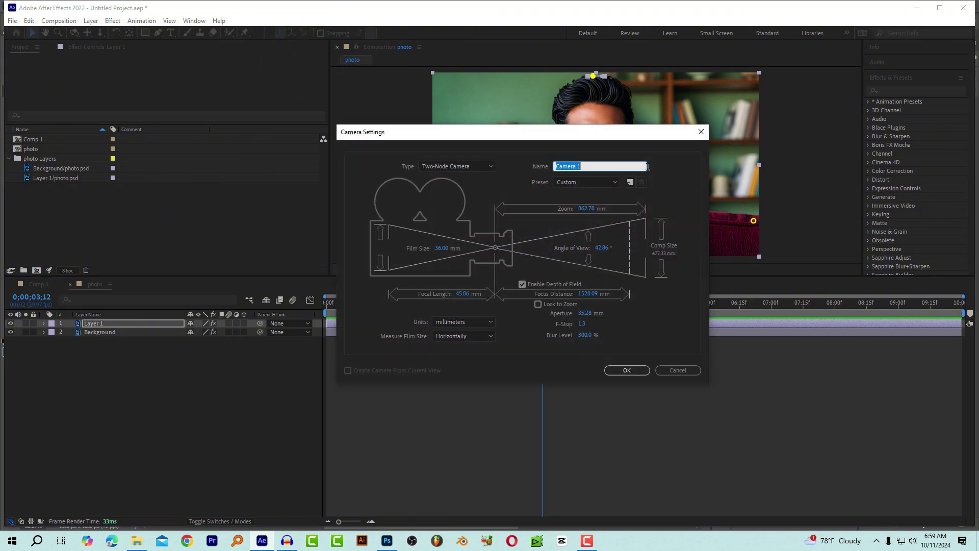
pyautogui.click(627, 370)
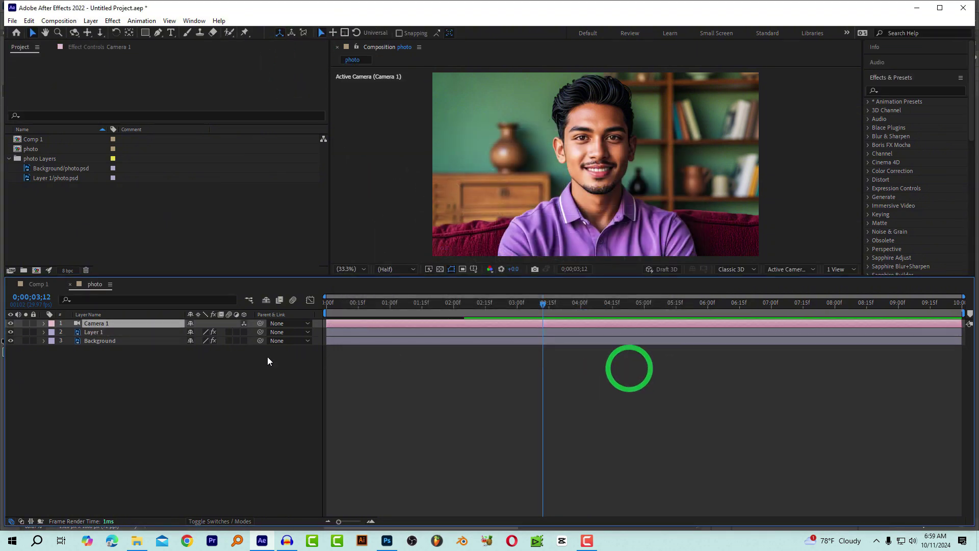
# - Turn Layer 1 and the Background layer into 3D layers
pyautogui.click(118, 331)
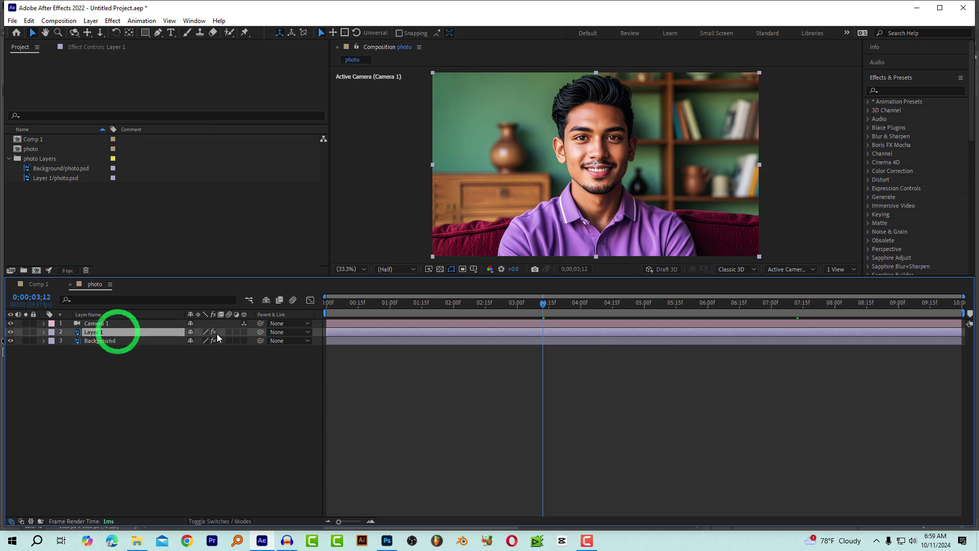
pyautogui.click(244, 332)
pyautogui.click(244, 341)
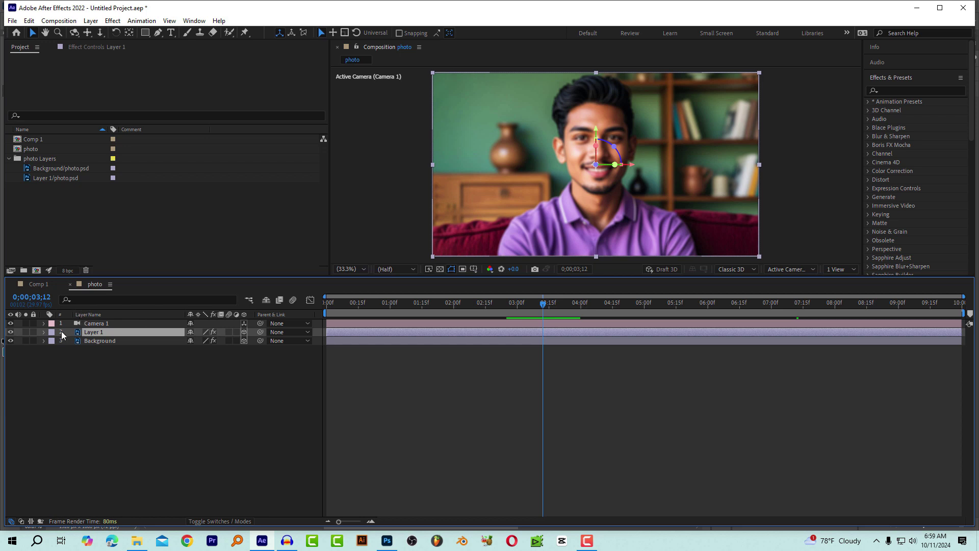
# - Reduce Camera 1's Focus Distance to about 2791.6 pixels so that the man and background look sharp
pyautogui.click(43, 323)
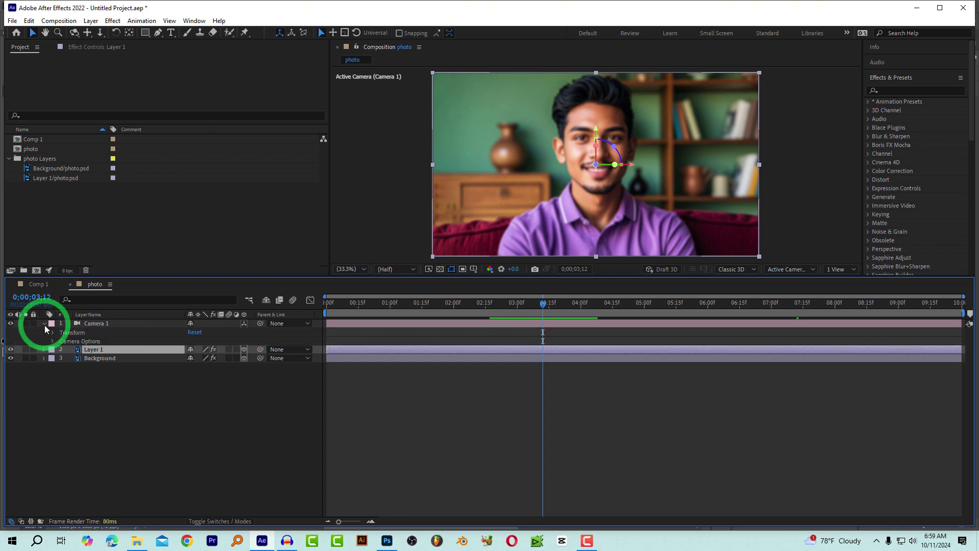
pyautogui.click(52, 341)
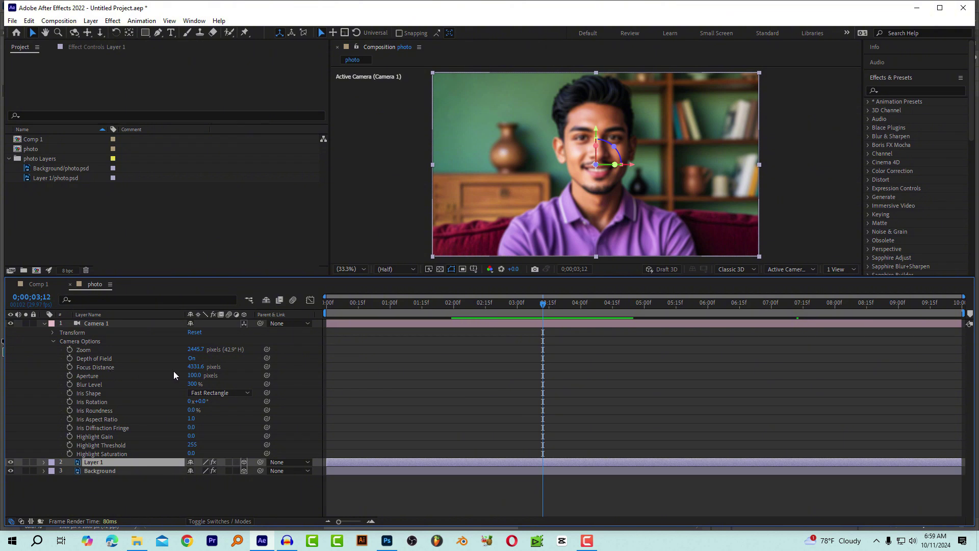
pyautogui.moveTo(190, 371); pyautogui.dragTo(64, 379)
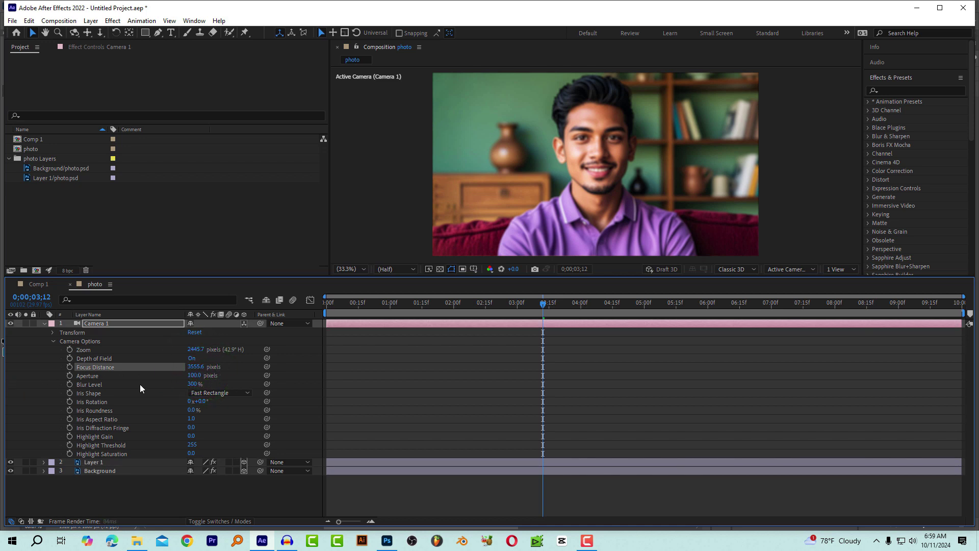
pyautogui.moveTo(196, 367); pyautogui.dragTo(1, 371)
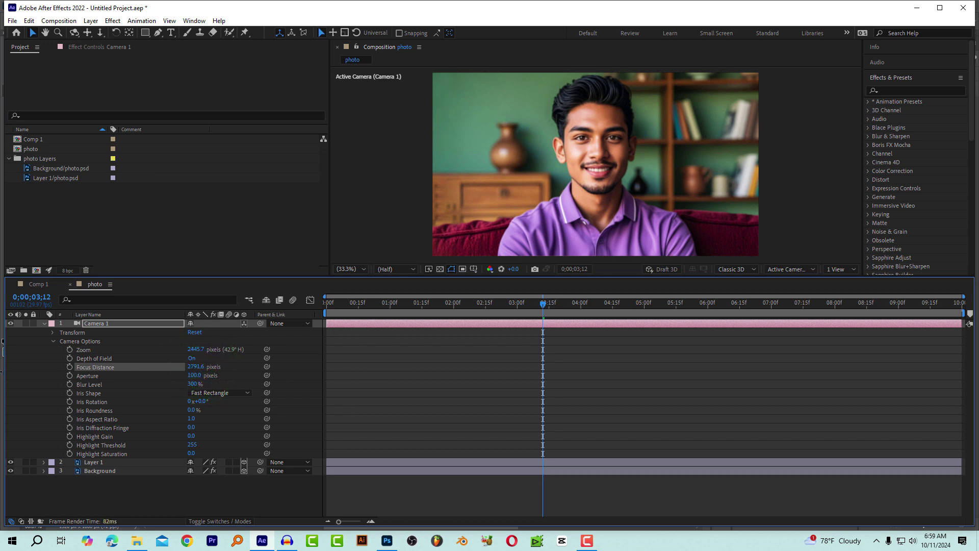
# - Return to the first frame, collapse Camera 1's properties and select the Background layer
pyautogui.press('Home')
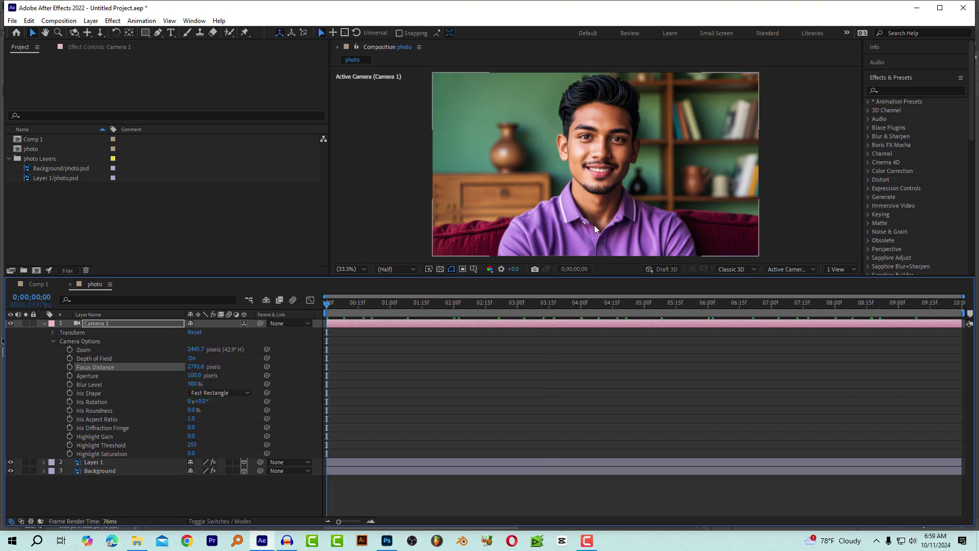
pyautogui.click(41, 324)
pyautogui.click(94, 332)
pyautogui.click(96, 340)
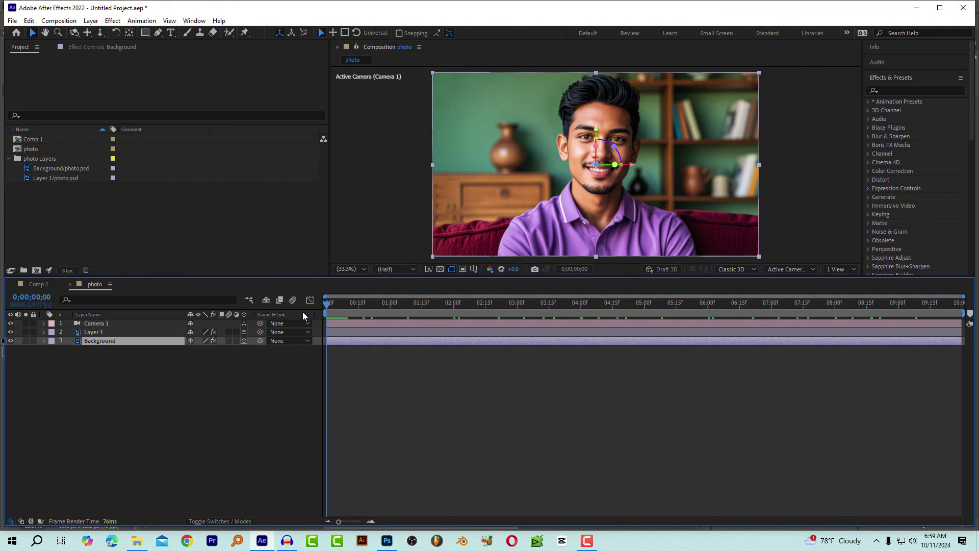
pyautogui.click(118, 332)
pyautogui.click(118, 340)
pyautogui.click(113, 341)
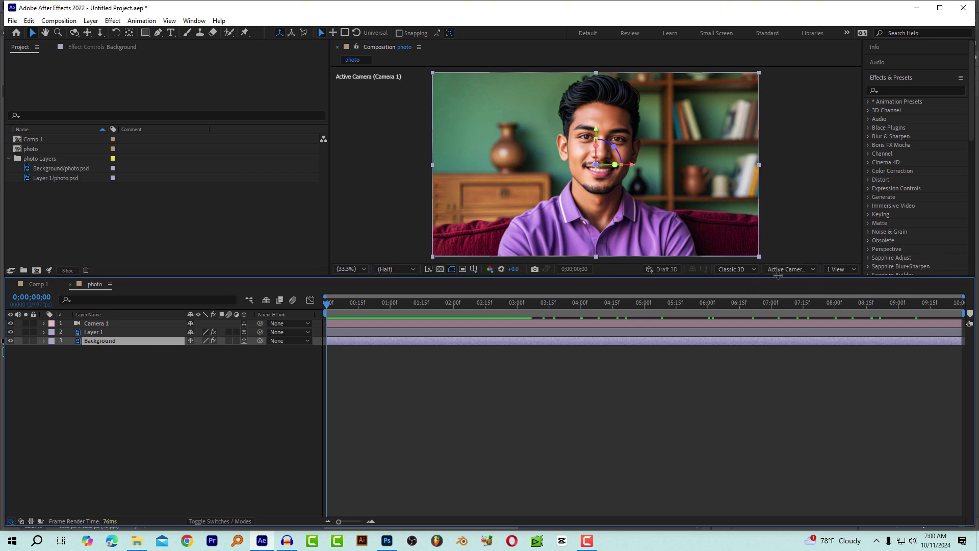
# - Split the composition viewer into two views, with the second one showing Custom View 1
pyautogui.click(836, 270)
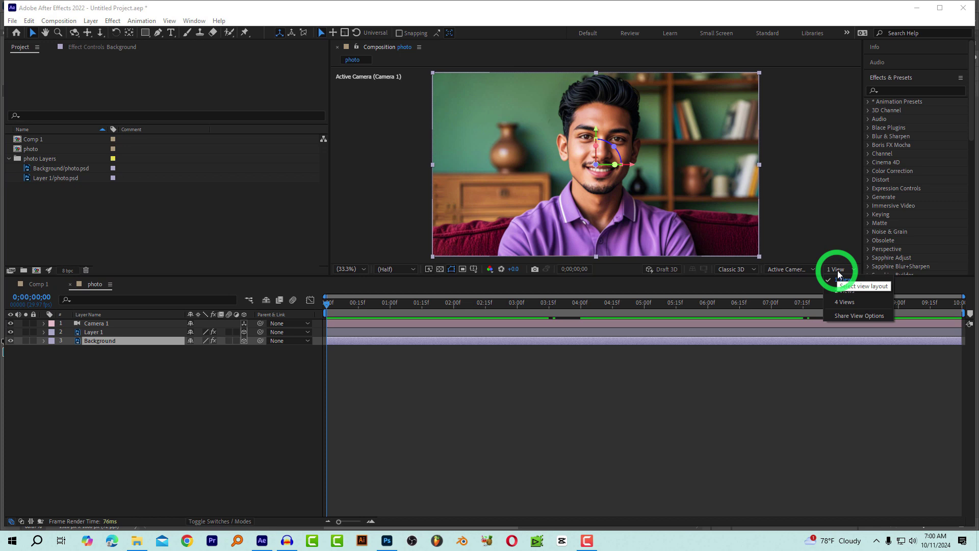
pyautogui.click(867, 295)
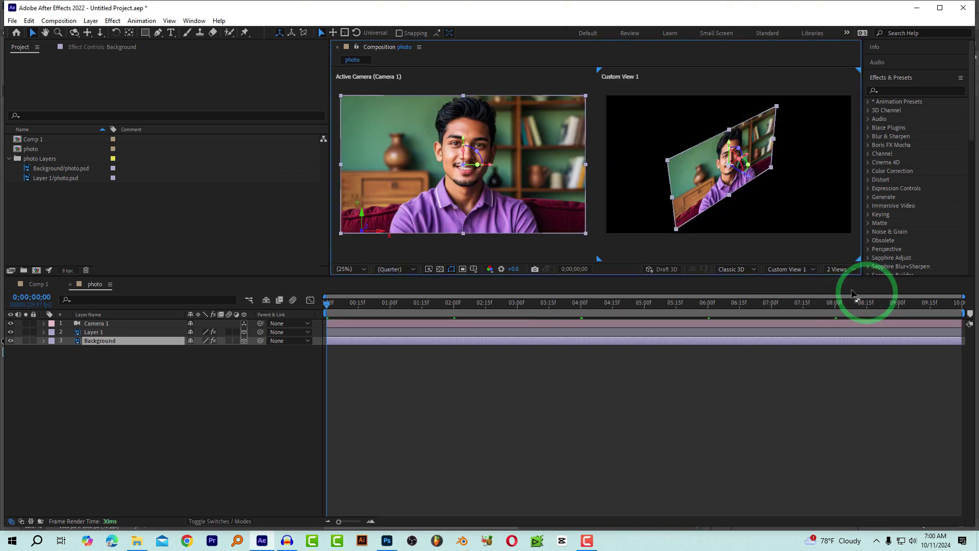
pyautogui.click(811, 268)
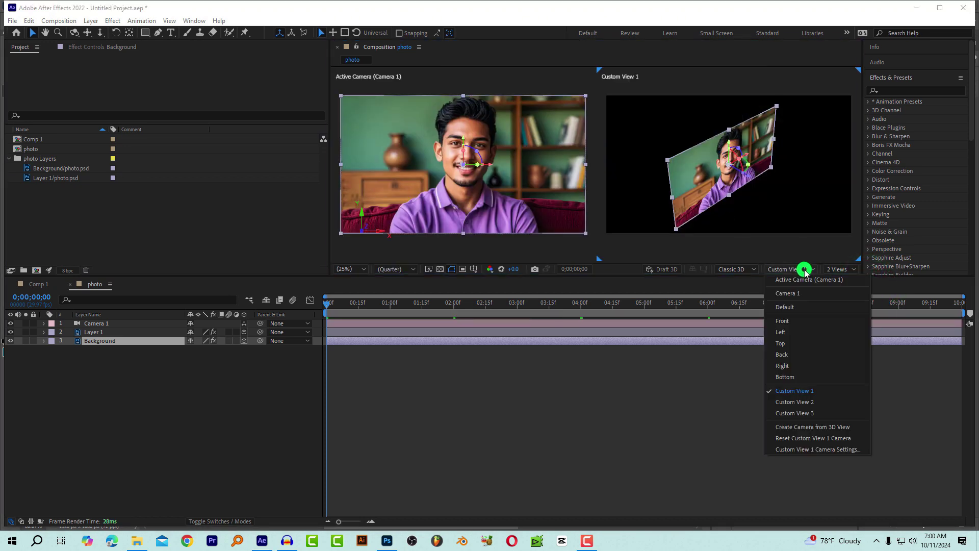
pyautogui.click(833, 392)
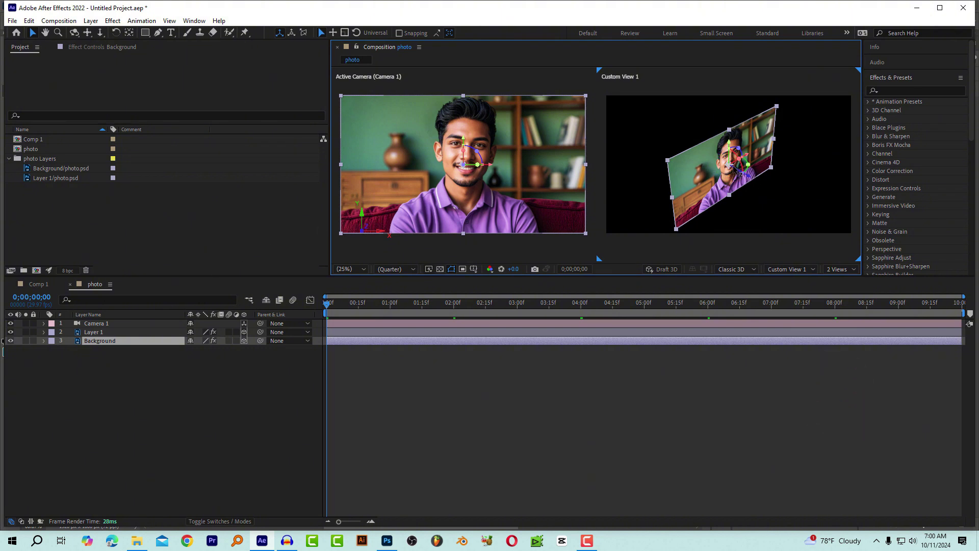
# - Push the Background layer back along its Z axis, well behind the man, and scale it up to 177% to fill the camera frame
pyautogui.moveTo(749, 178); pyautogui.dragTo(675, 136)
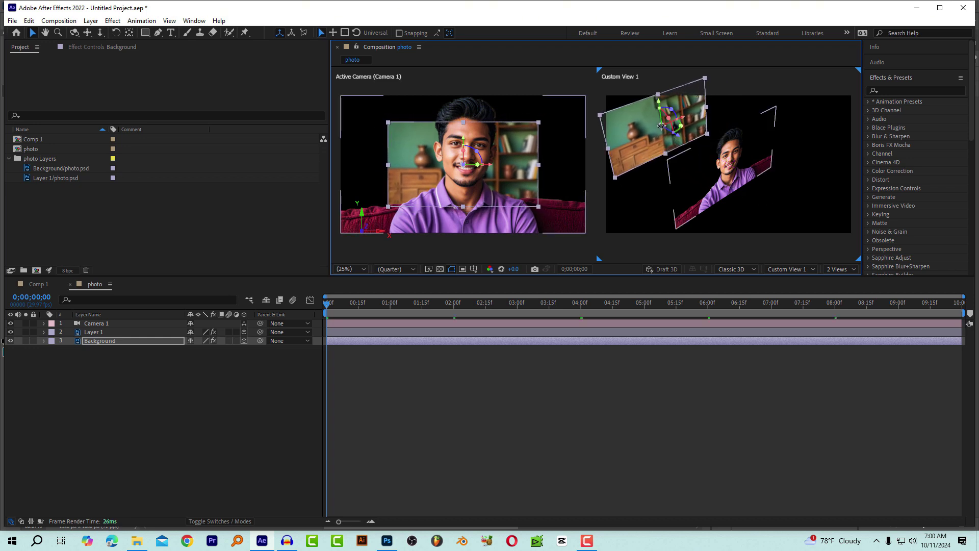
pyautogui.moveTo(676, 136); pyautogui.dragTo(666, 130)
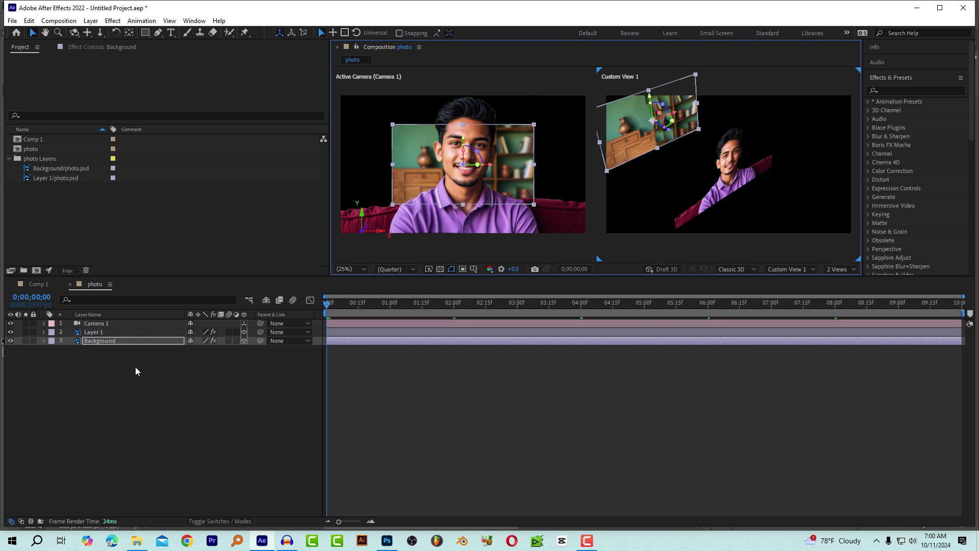
pyautogui.click(75, 341)
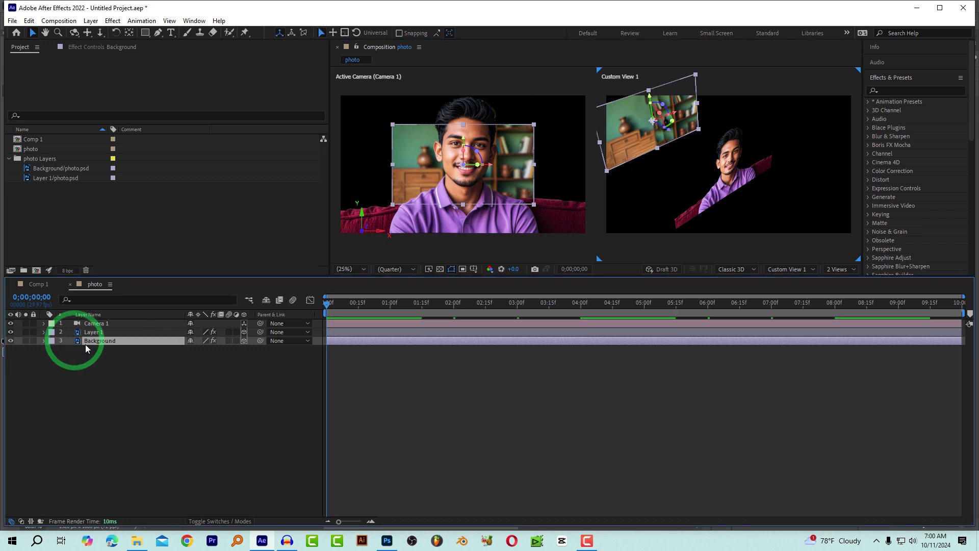
pyautogui.press('s')
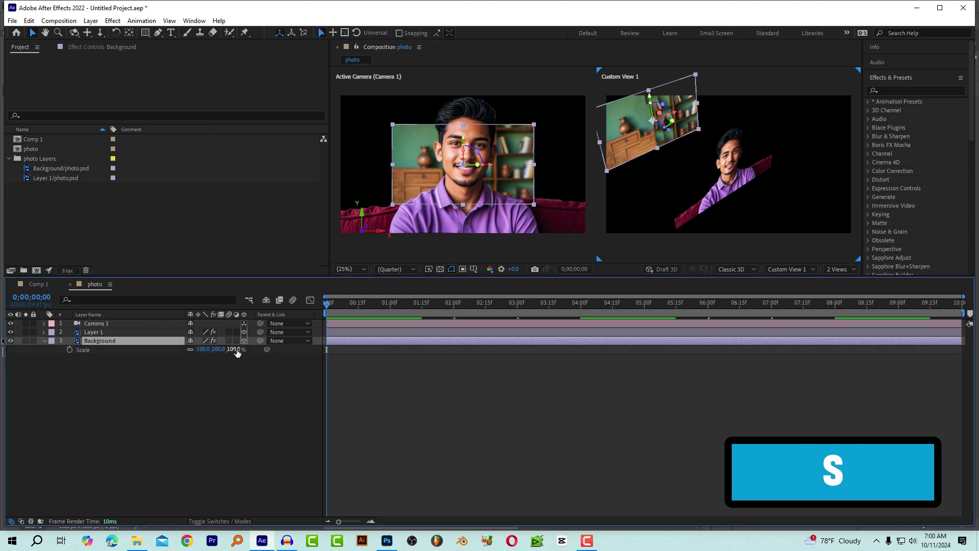
pyautogui.moveTo(236, 352); pyautogui.dragTo(277, 350)
pyautogui.press('Return')
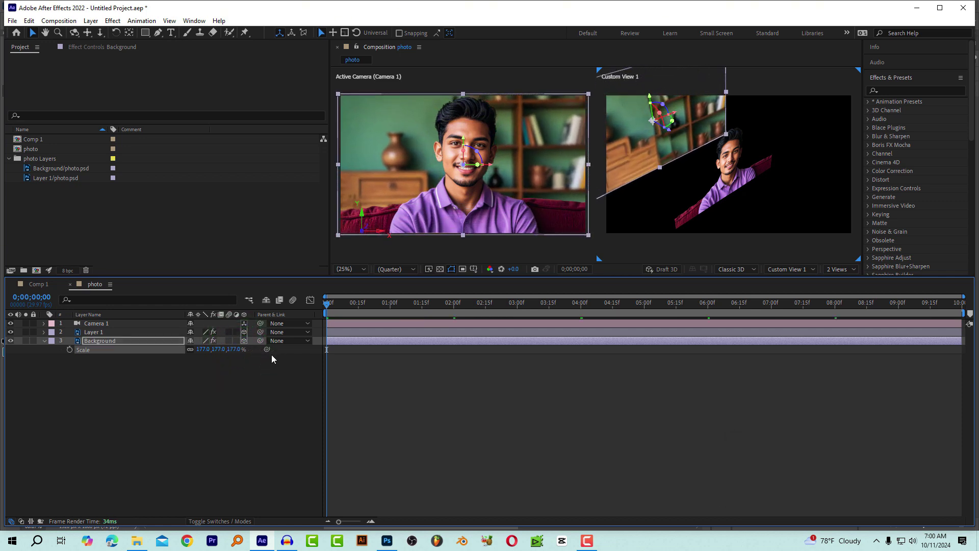
# - Keyframe Camera 1's Position at the first frame and add a second keyframe with the same position at 3 seconds
pyautogui.click(105, 322)
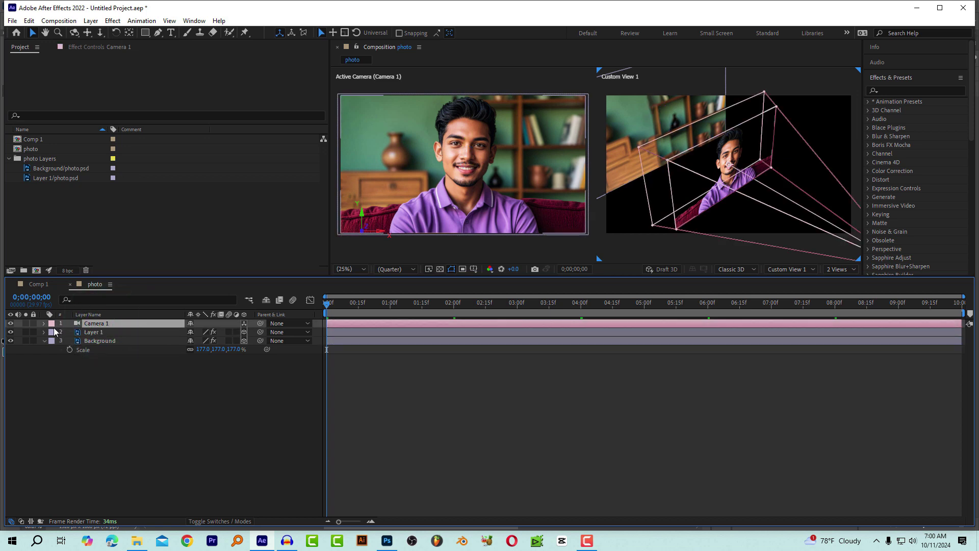
pyautogui.press('p')
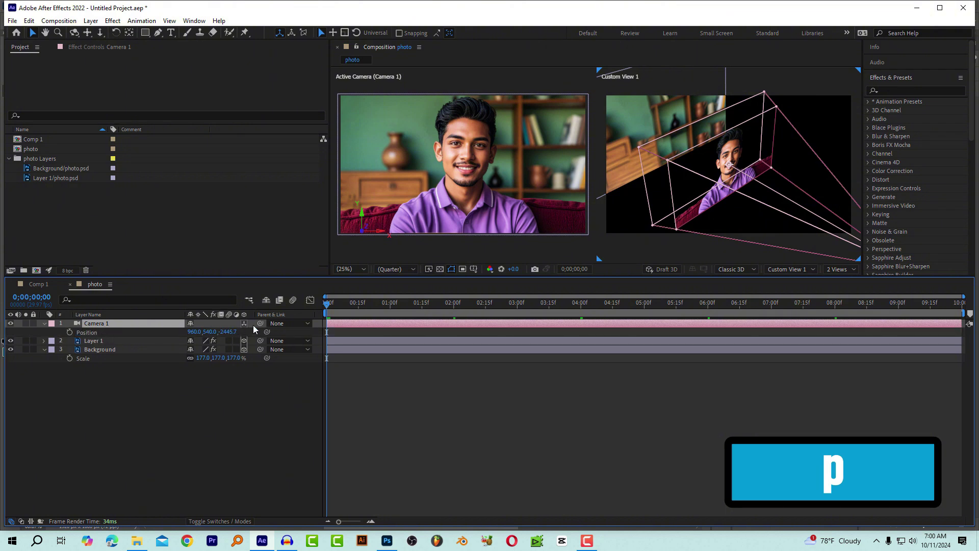
pyautogui.click(70, 332)
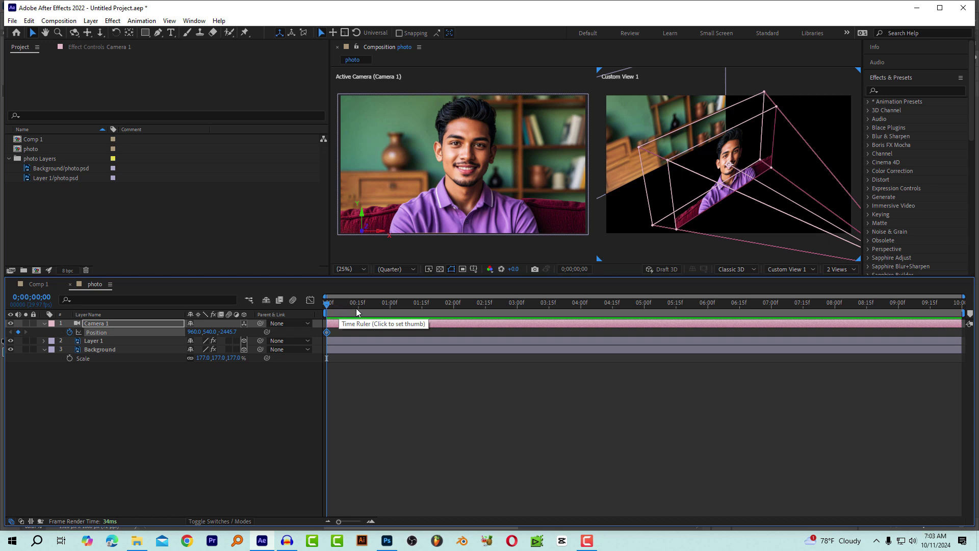
pyautogui.moveTo(327, 310); pyautogui.dragTo(520, 312)
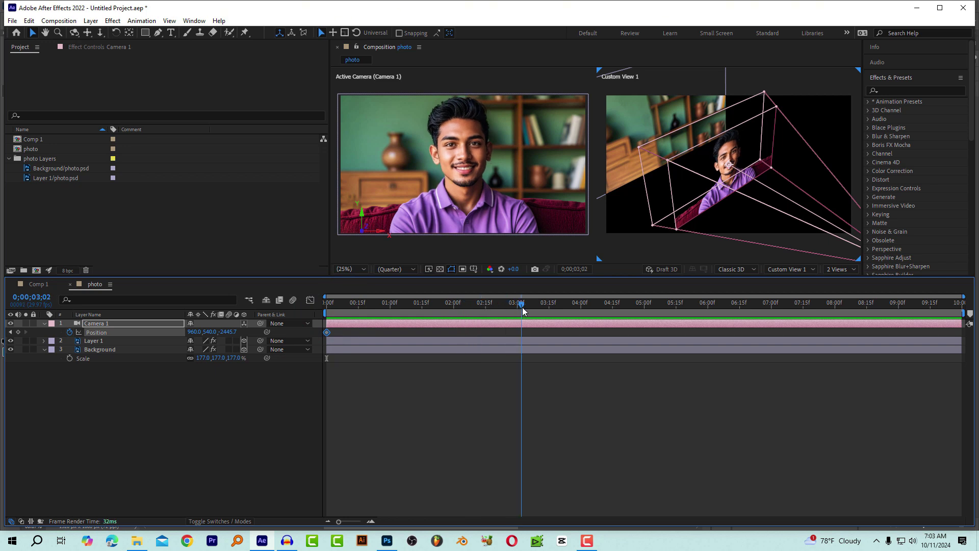
pyautogui.press('pageup')
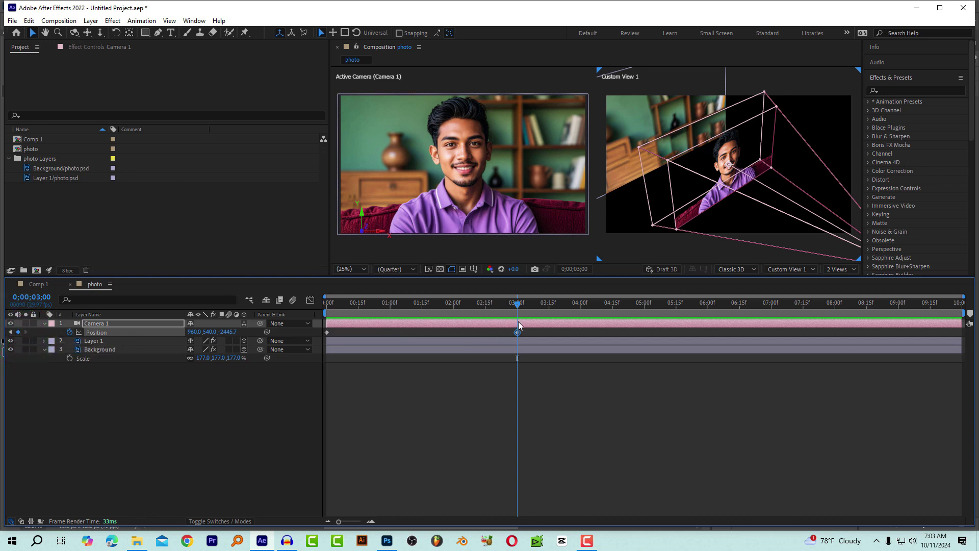
# - At the first frame, move Camera 1 closer to the man by changing its Position to about 960, 434, -1913.7
pyautogui.moveTo(512, 305); pyautogui.dragTo(504, 304)
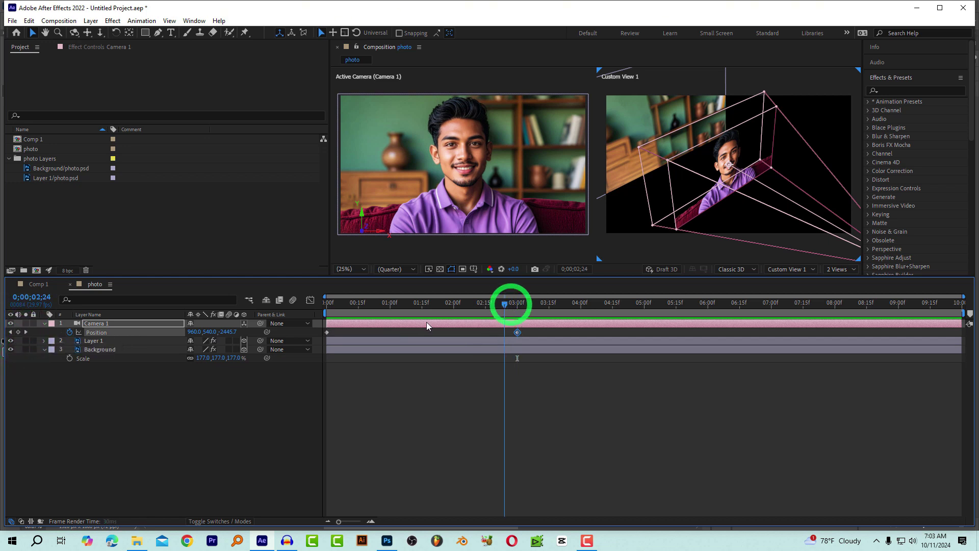
pyautogui.click(327, 332)
pyautogui.moveTo(384, 307); pyautogui.dragTo(326, 316)
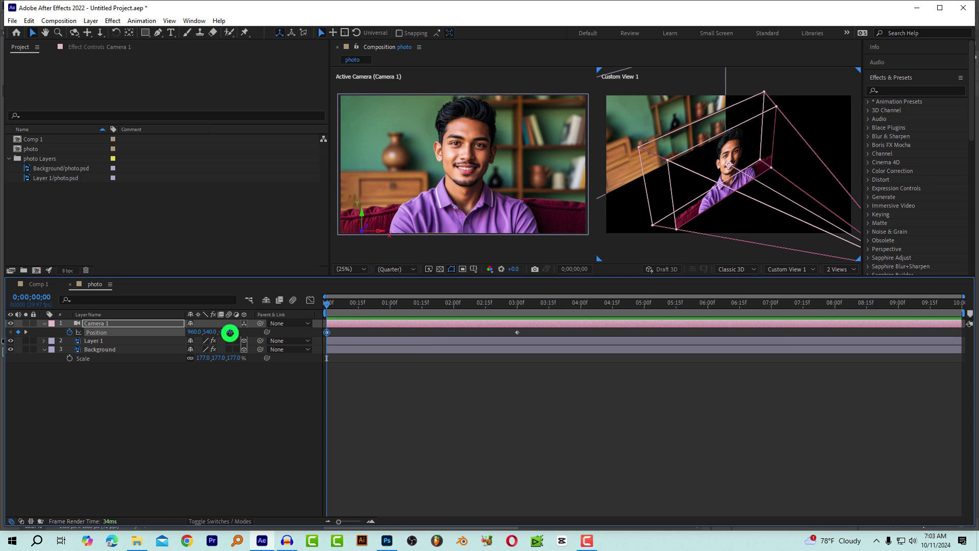
pyautogui.moveTo(230, 332); pyautogui.dragTo(160, 331)
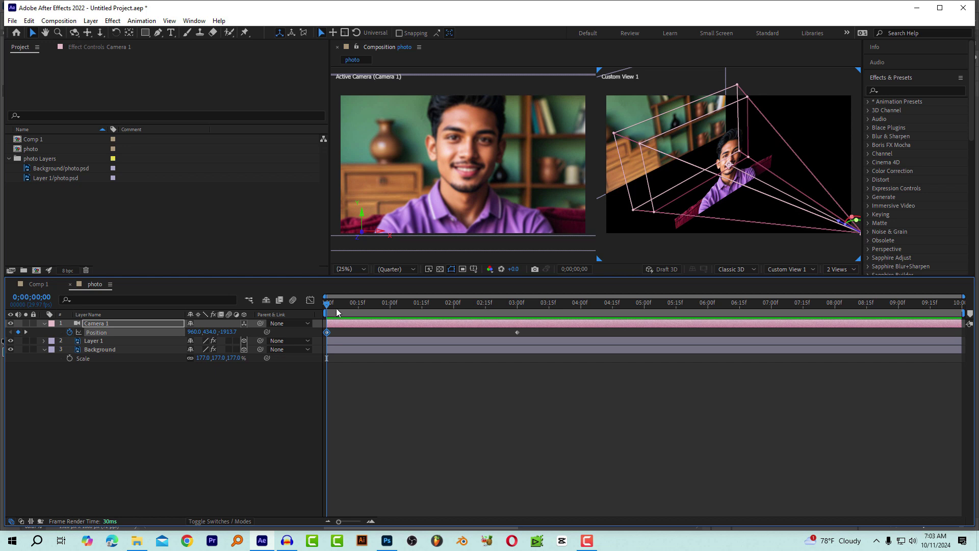
# - Switch the composition back to a single view and preview the camera move from near the start
pyautogui.click(844, 273)
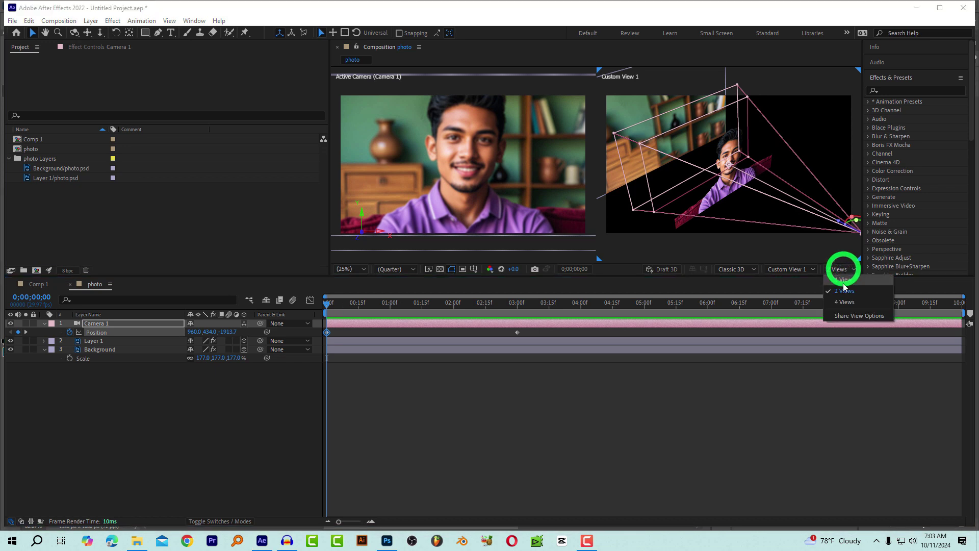
pyautogui.click(840, 278)
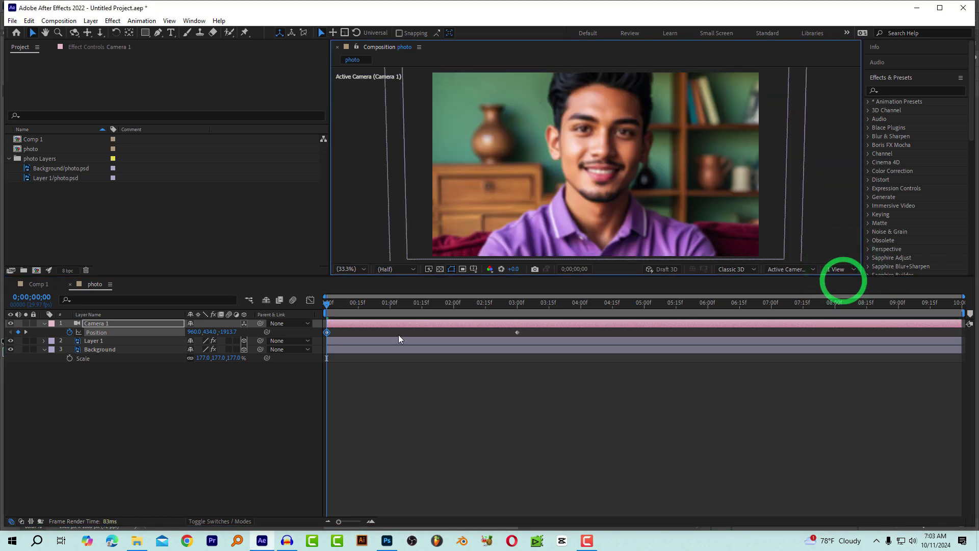
pyautogui.click(332, 303)
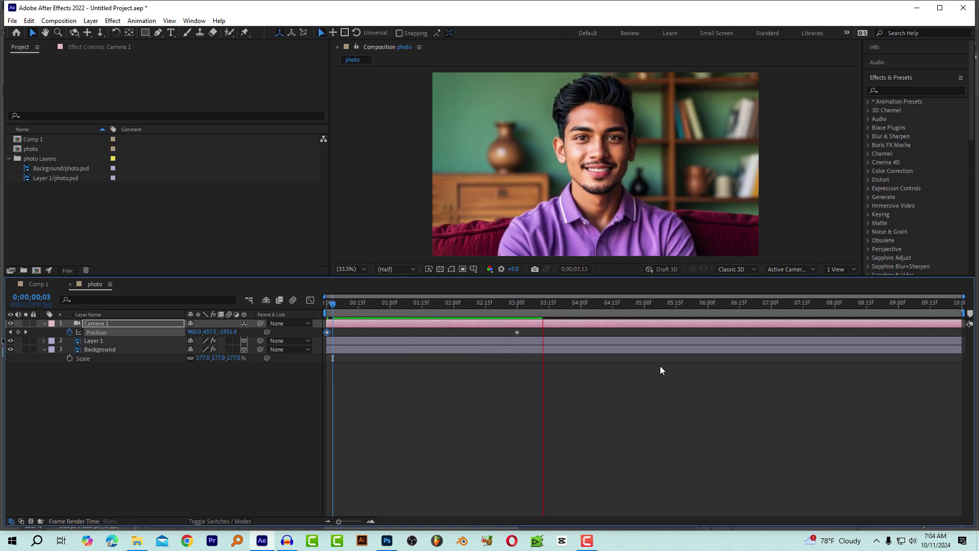
pyautogui.press('space')
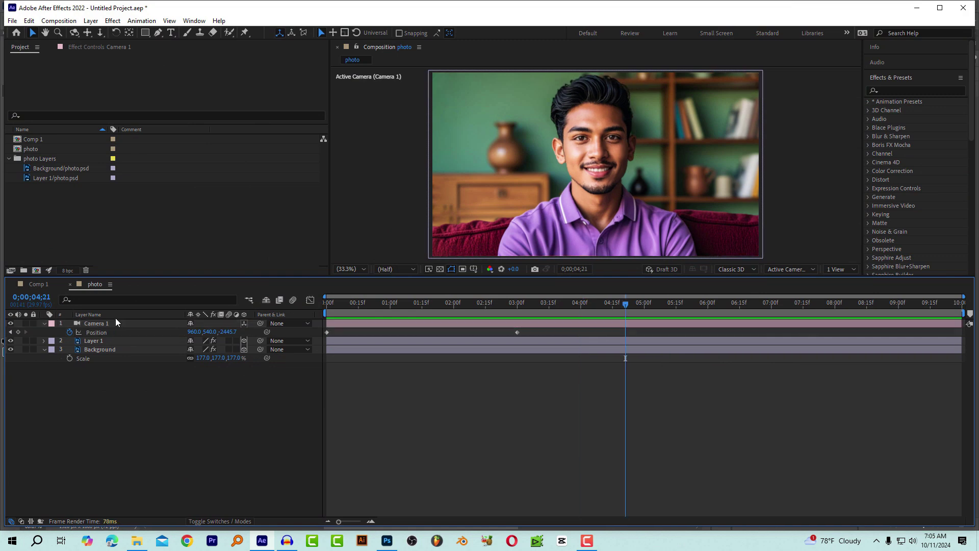
# - Send the photo composition to the Adobe Media Encoder queue for export
pyautogui.click(12, 20)
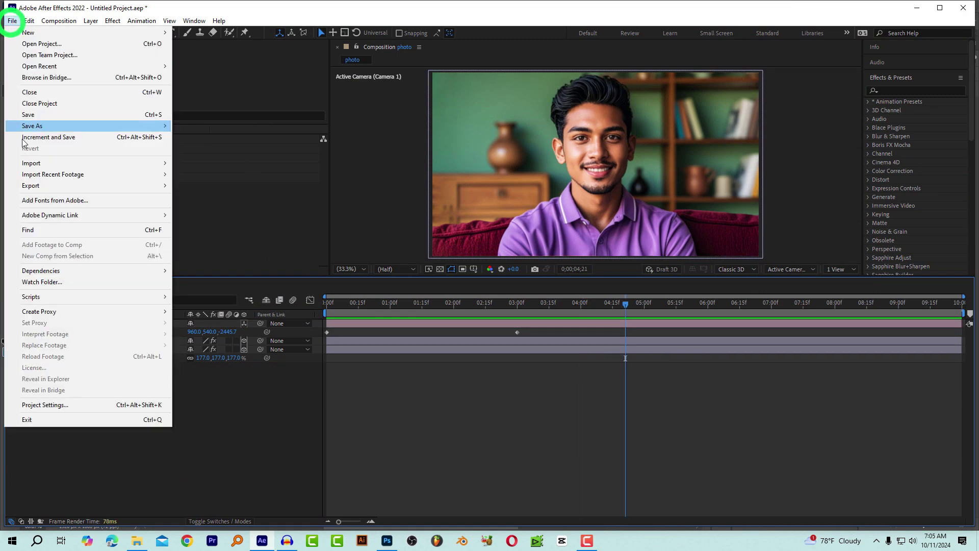
pyautogui.click(30, 186)
pyautogui.click(210, 185)
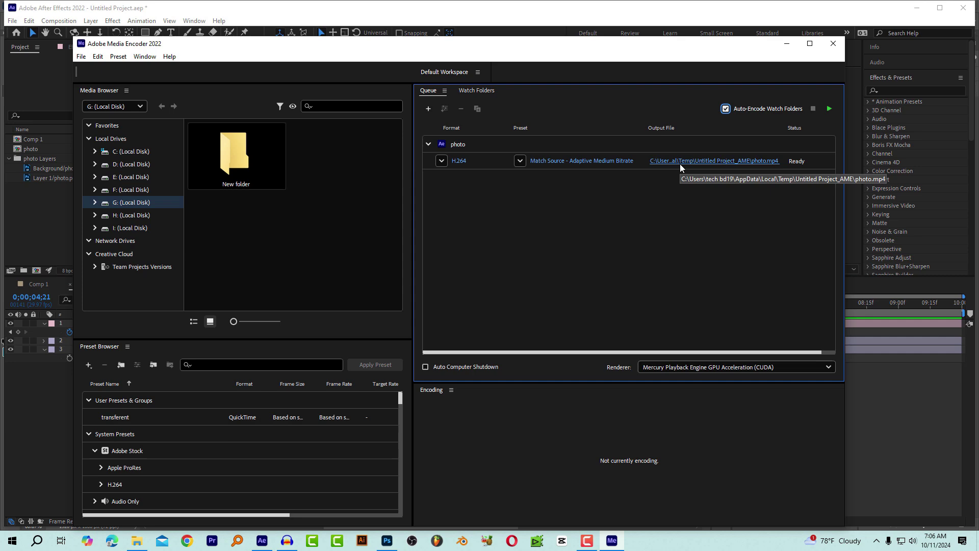
# - Set the H.264 output file to animation in the PUPPET ANIMATION desktop folder and start encoding the queue
pyautogui.click(680, 165)
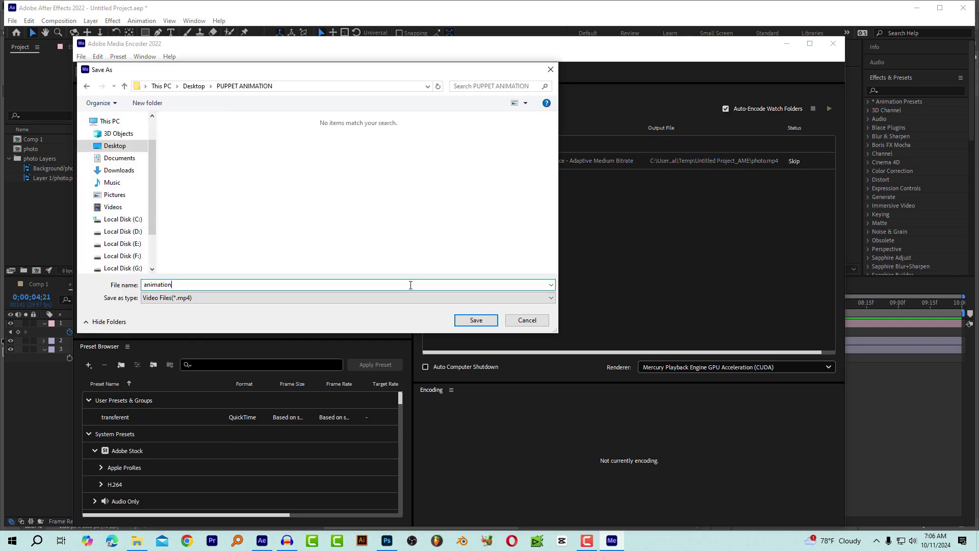
pyautogui.click(474, 321)
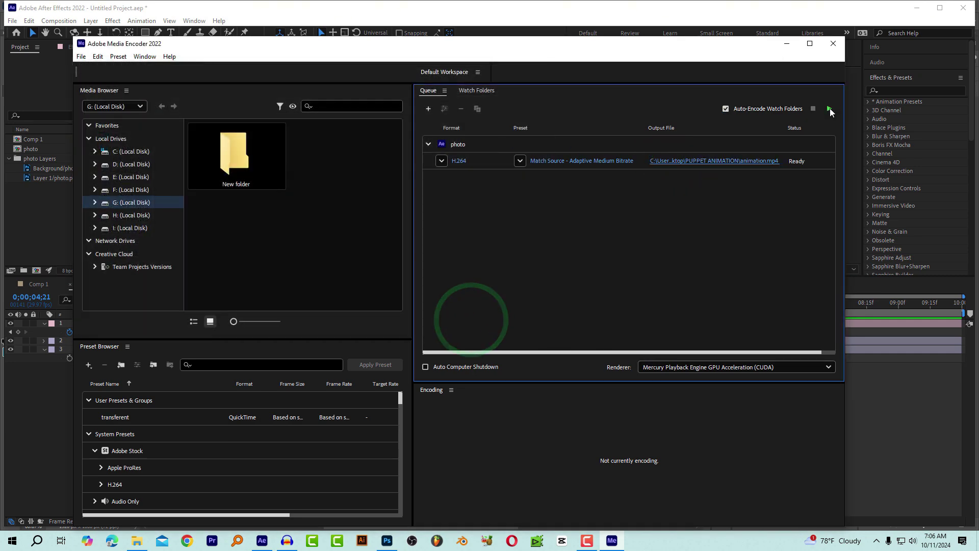
pyautogui.click(829, 109)
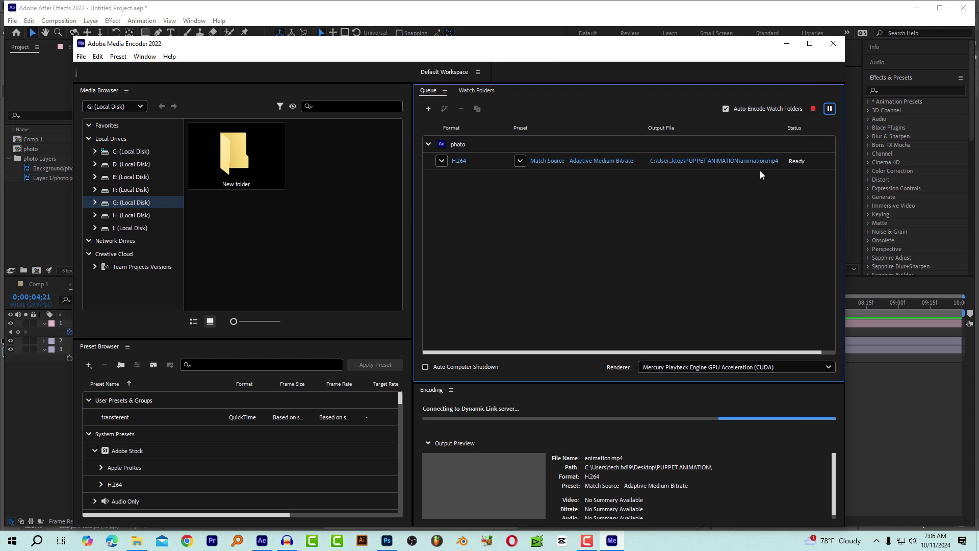